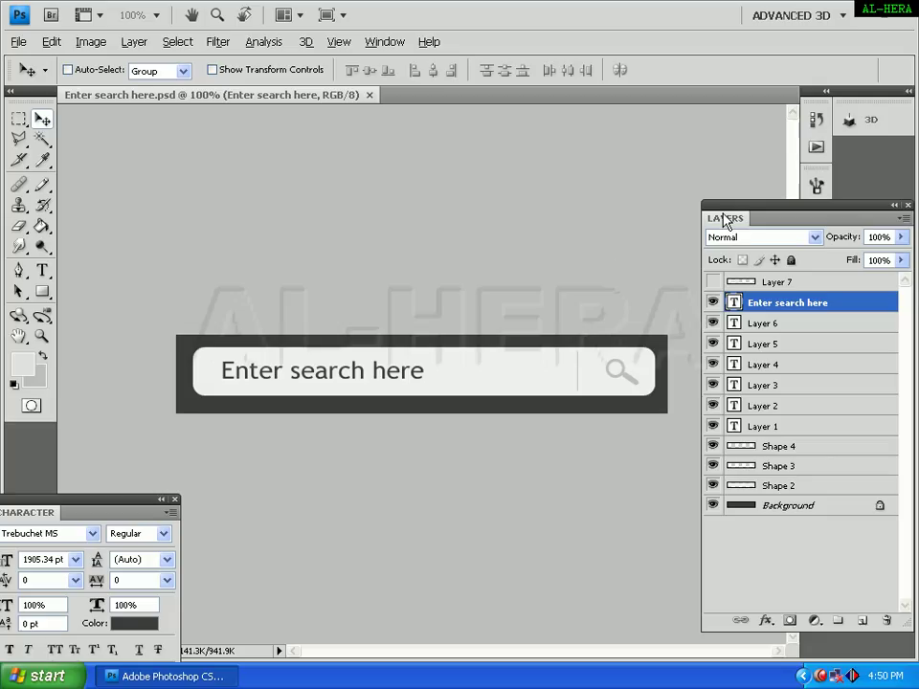
Create a new white RGB document 500 pixels wide and 150 pixels high at 72 pixels/inch
left_click_drag(728, 215, 707, 140)
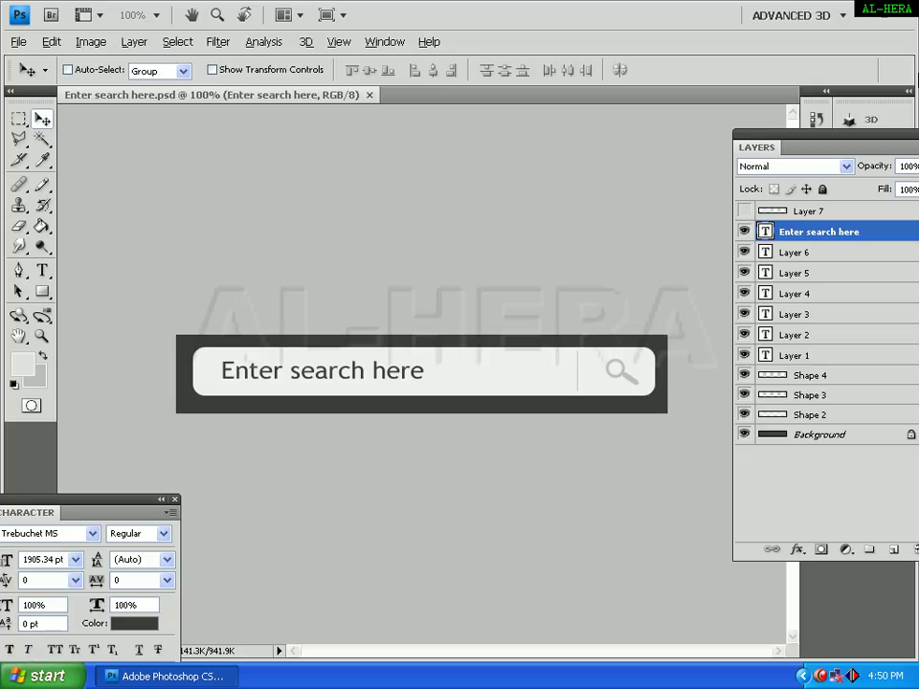
left_click(18, 42)
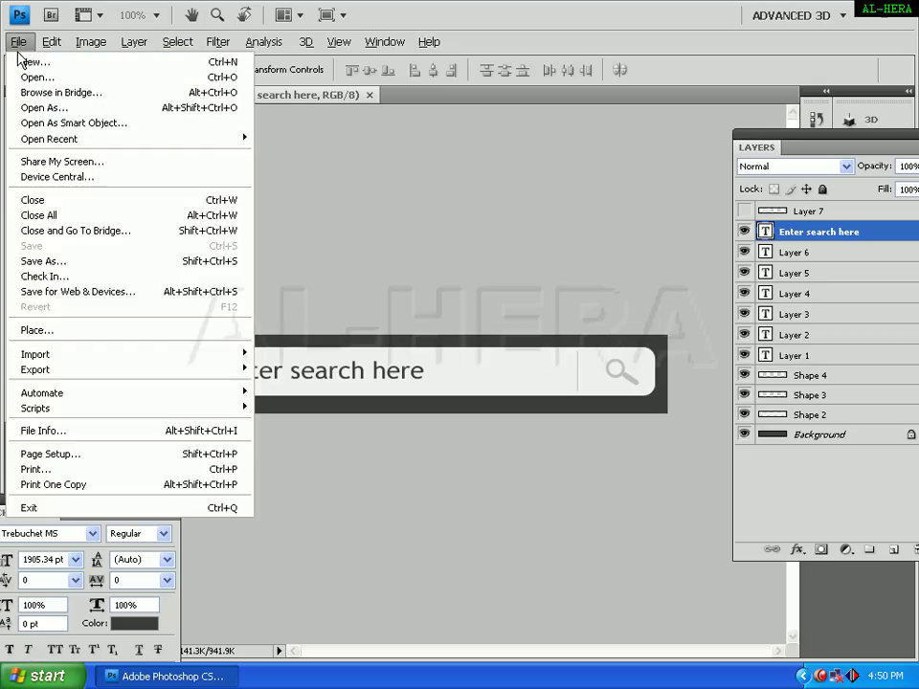
left_click(21, 61)
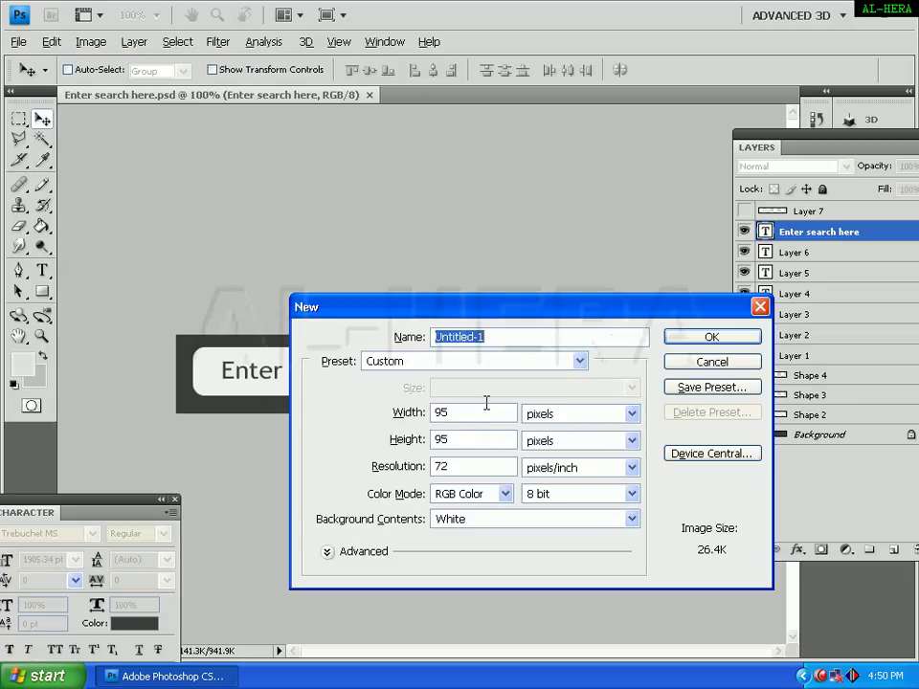
key("Tab")
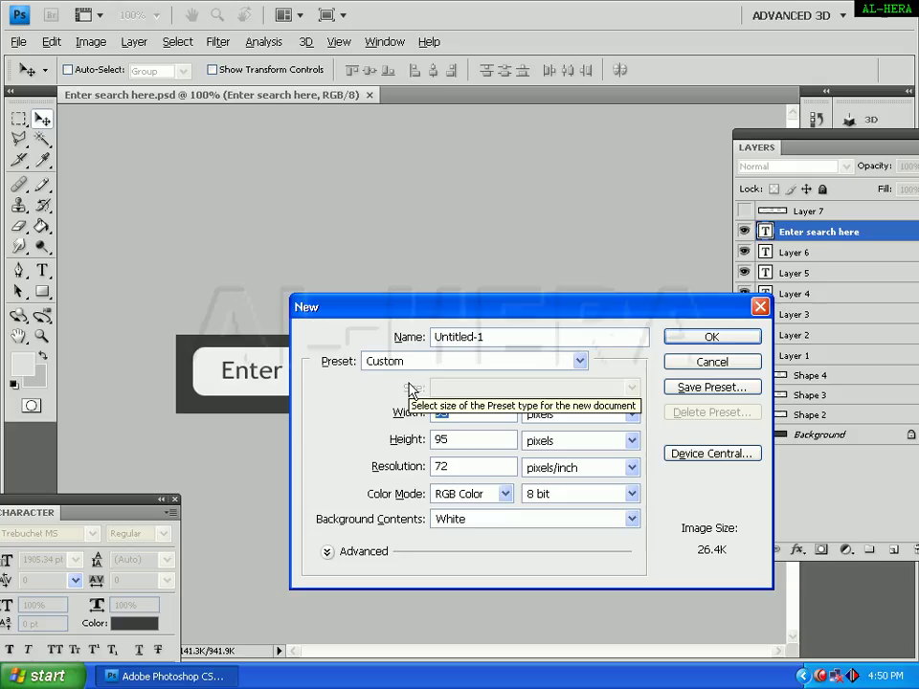
type("500")
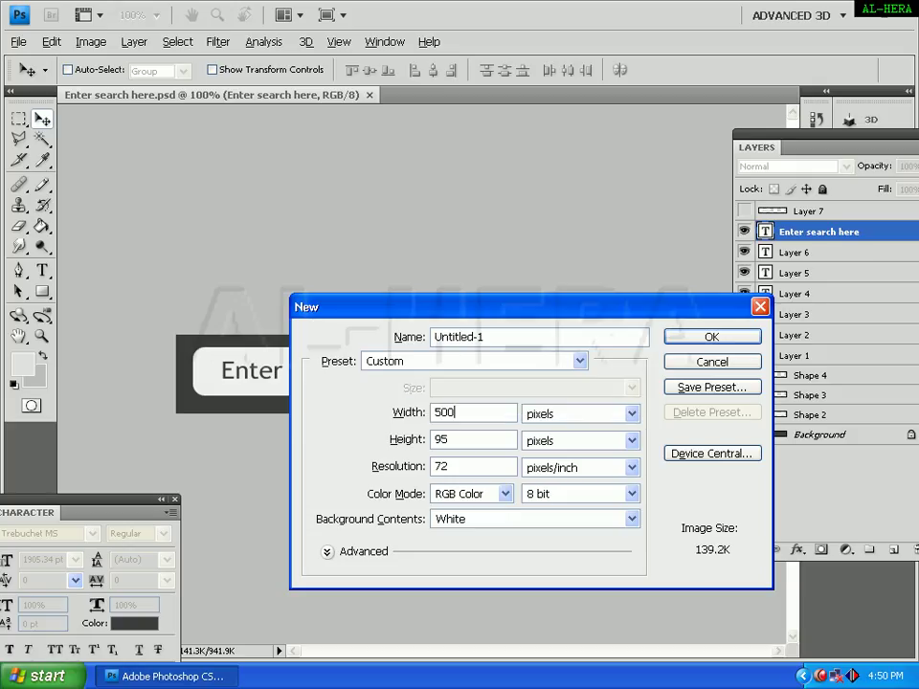
double_click(484, 440)
type("150")
key("Return")
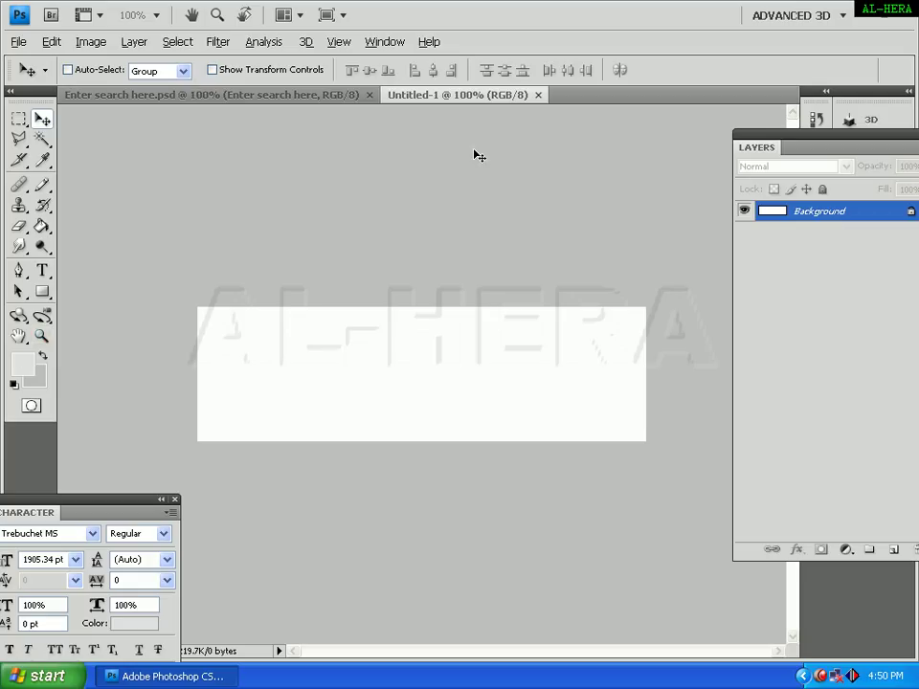
Set the foreground colour to dark grey 3d3d3d, sampled from the background of the Enter search here.psd reference design
left_click(362, 96)
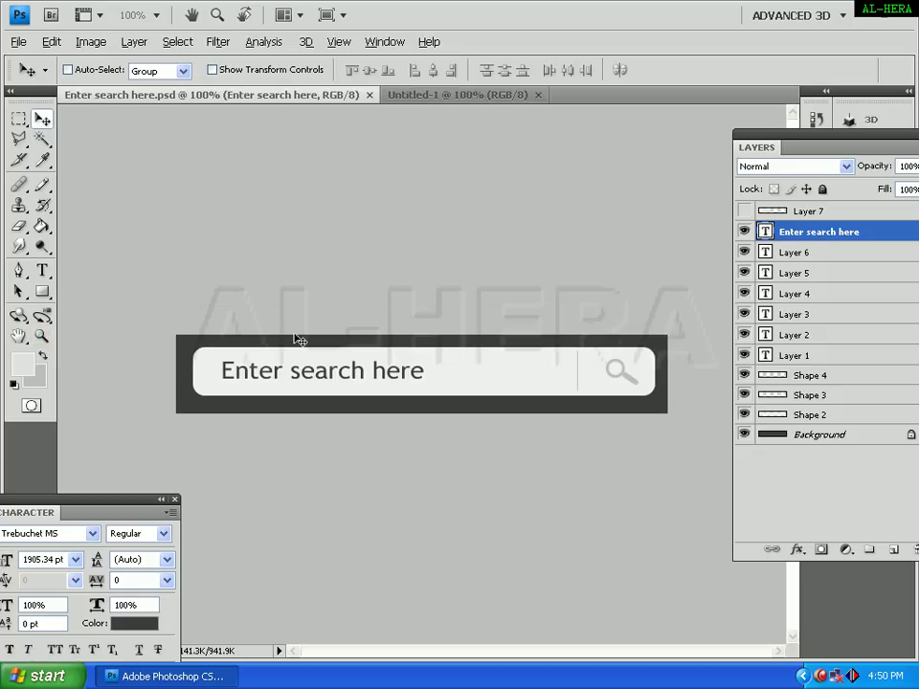
left_click(34, 371)
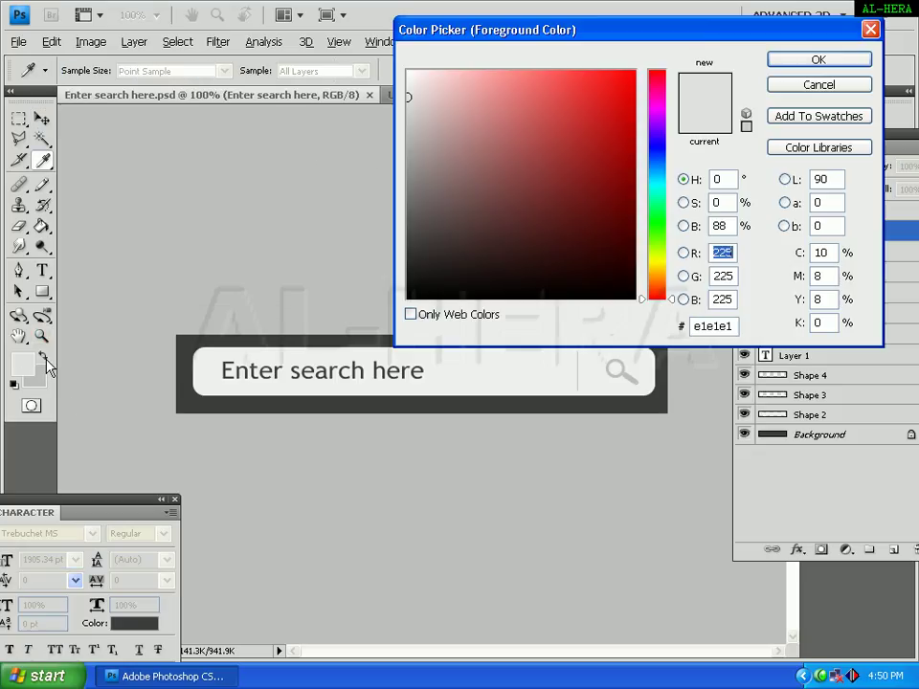
left_click(184, 362)
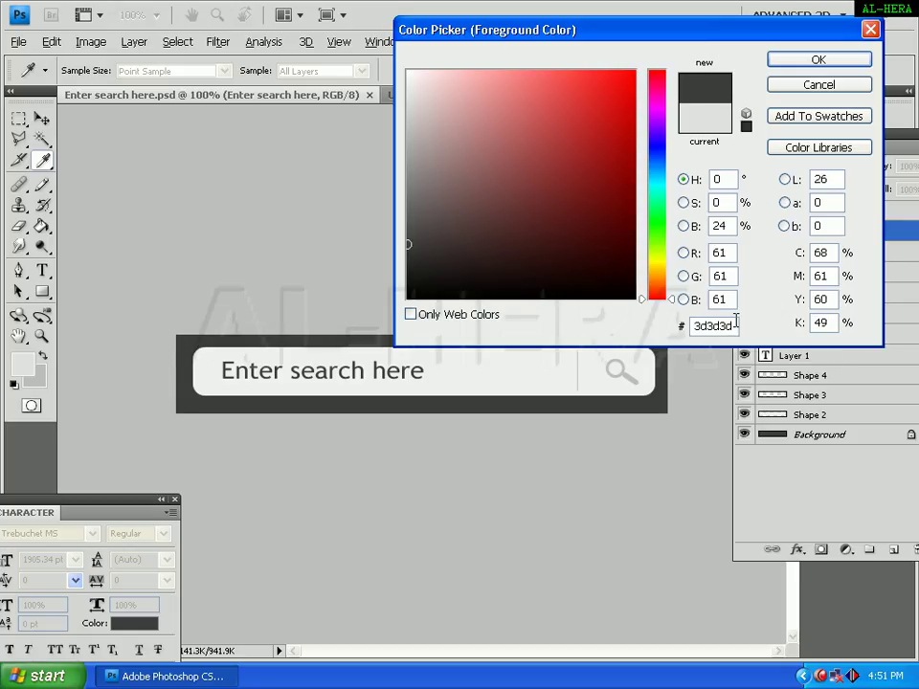
left_click_drag(731, 321, 650, 323)
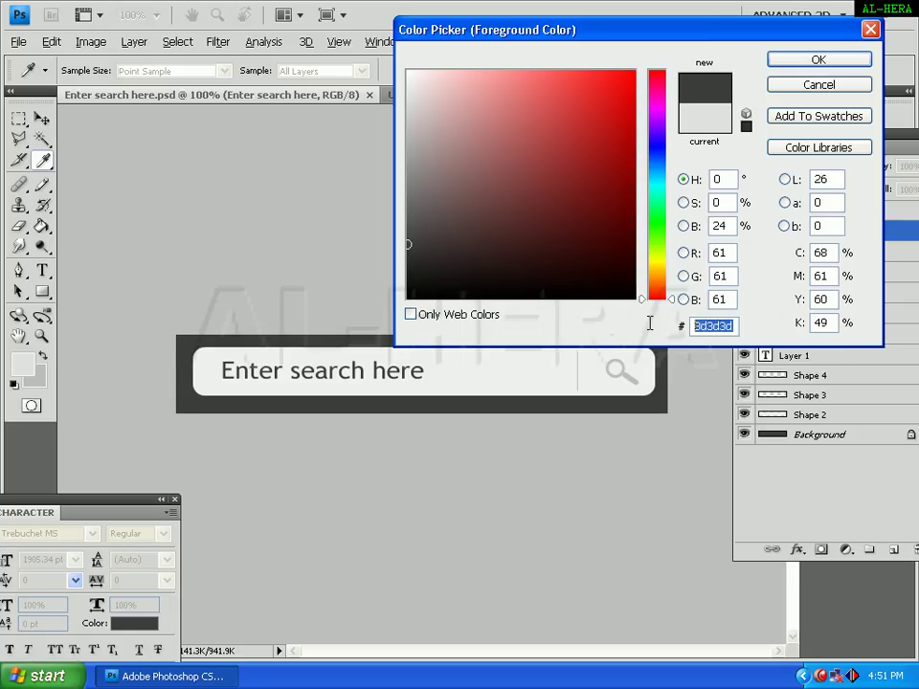
left_click(771, 60)
key("v")
Fill the Background layer of the new Untitled-1 document with the dark grey foreground colour using the Paint Bucket
left_click(481, 96)
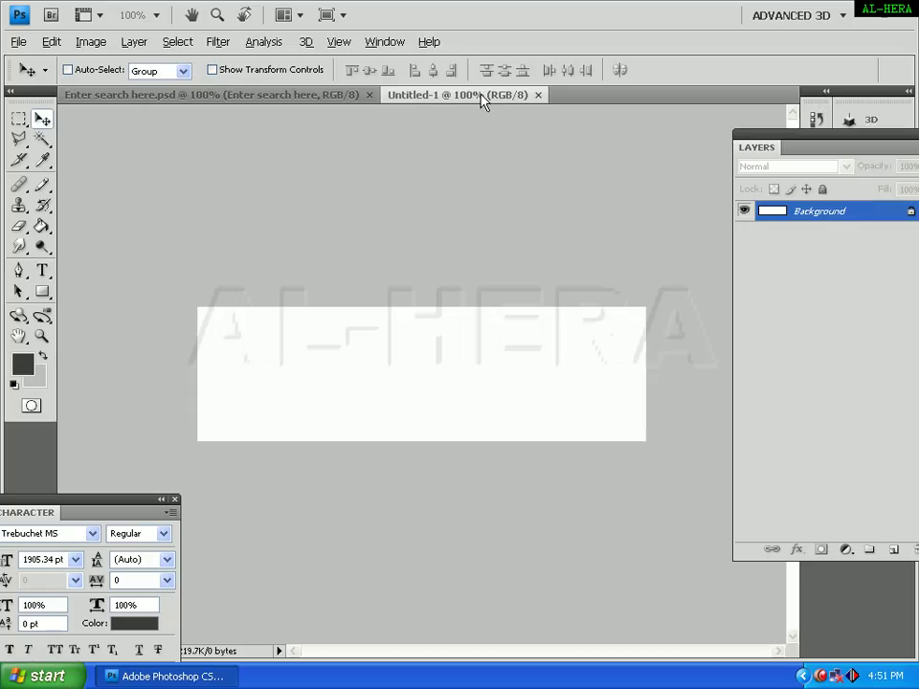
left_click(21, 365)
left_click(788, 61)
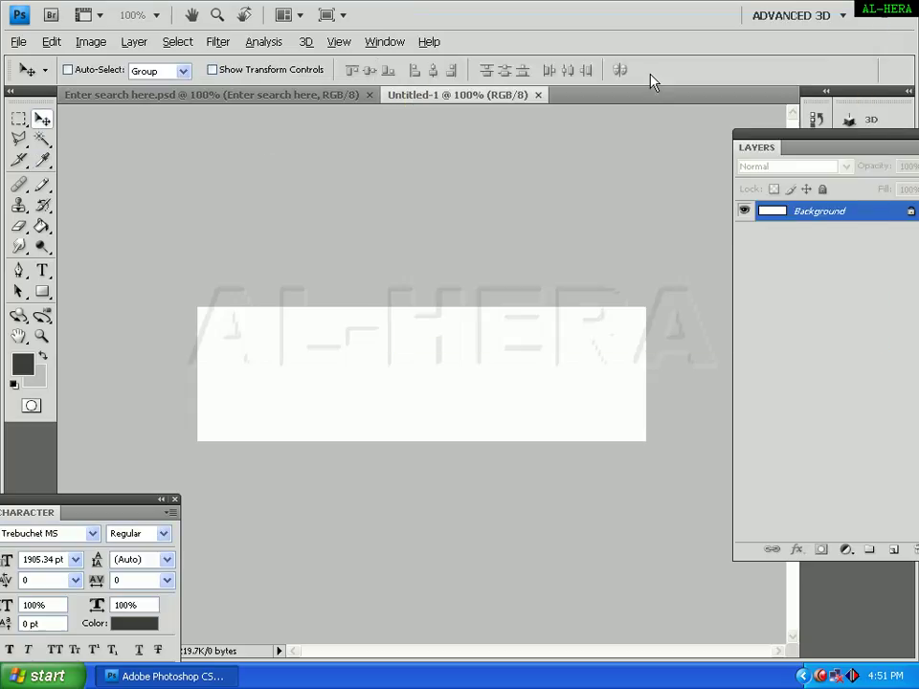
left_click(42, 226)
left_click(262, 353)
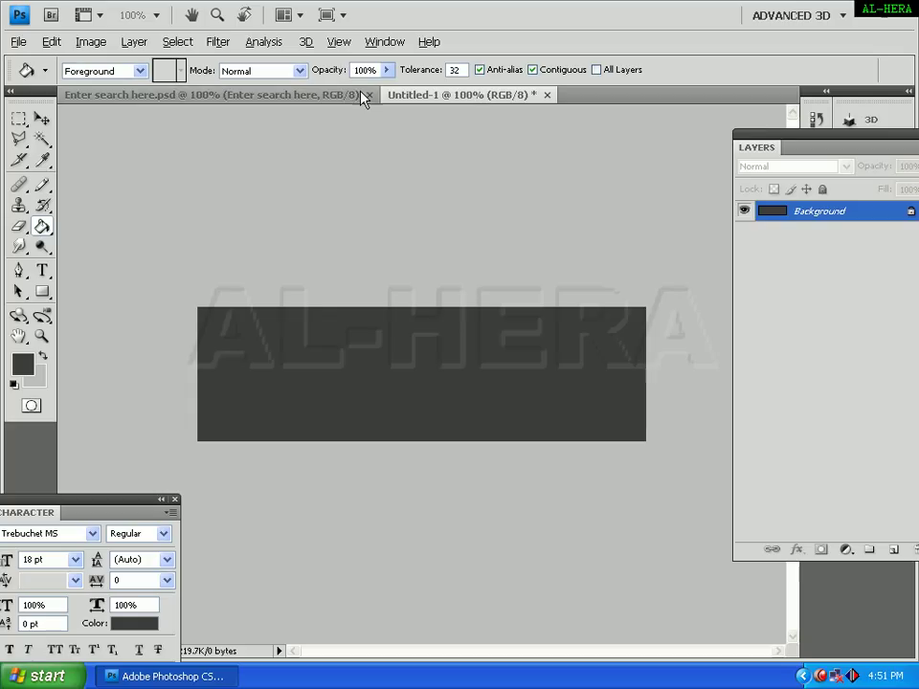
Set up the Rounded Rectangle tool with an 8 in corner radius in the new document, undoing any trial shape
left_click(302, 96)
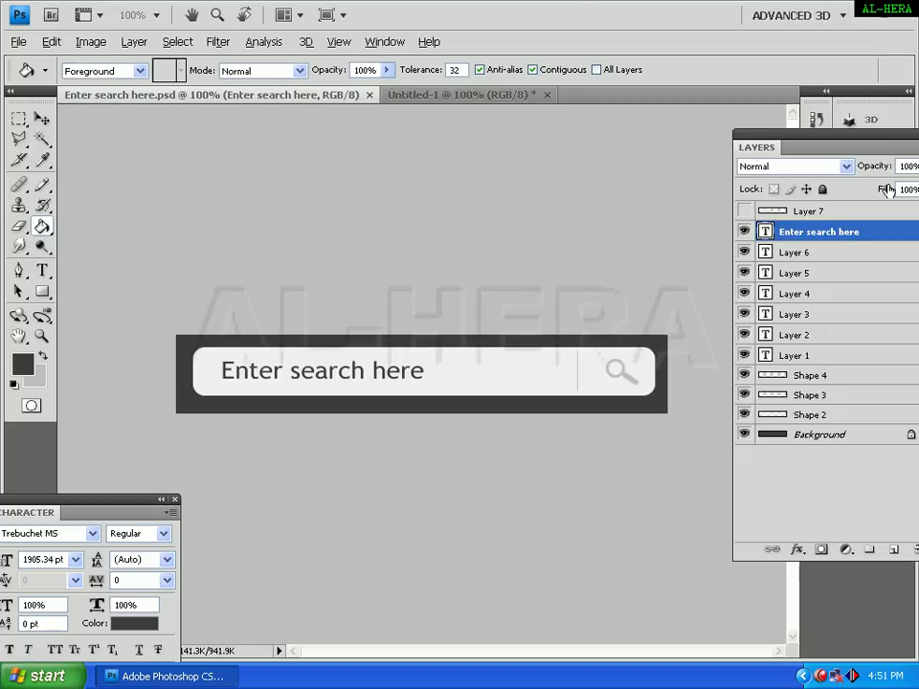
left_click(459, 97)
left_click_drag(43, 291, 70, 308)
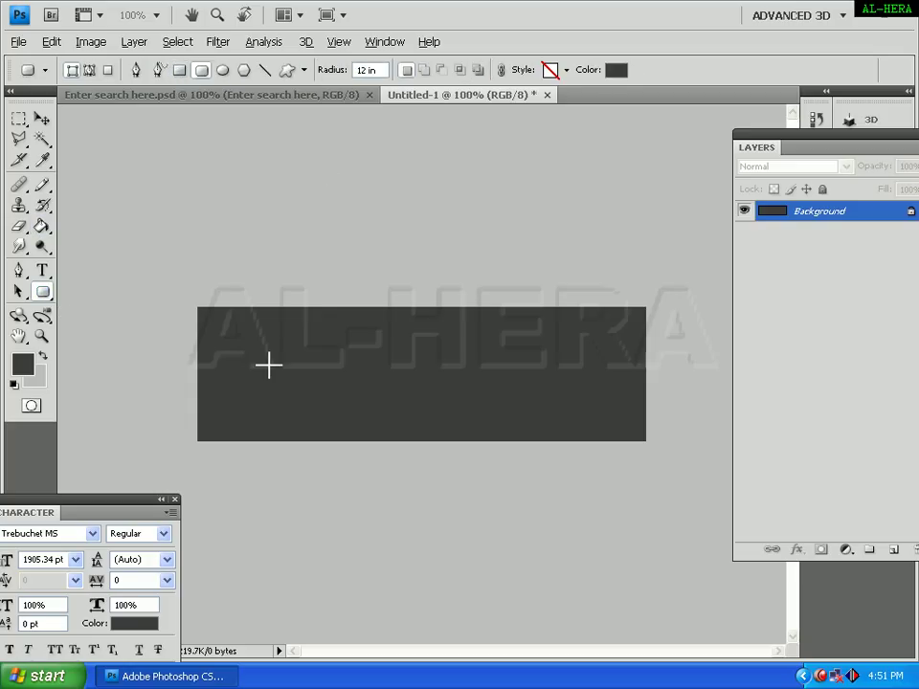
left_click_drag(227, 345, 387, 372)
key("ctrl+z")
double_click(364, 70)
type("8")
Set the rounded rectangle's shape colour to light grey f0f0f0
left_click(615, 70)
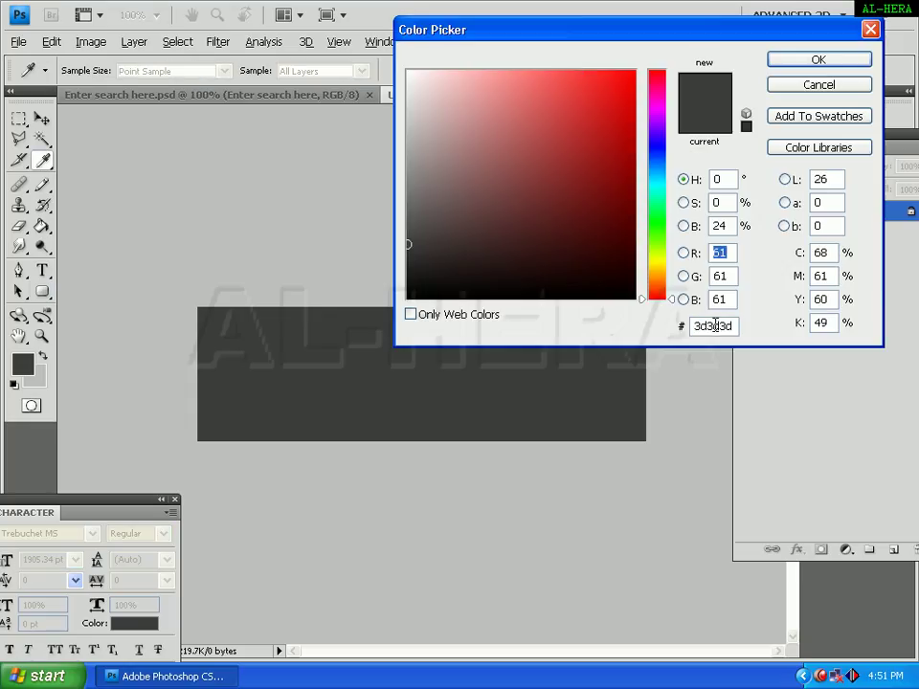
double_click(715, 326)
type("f")
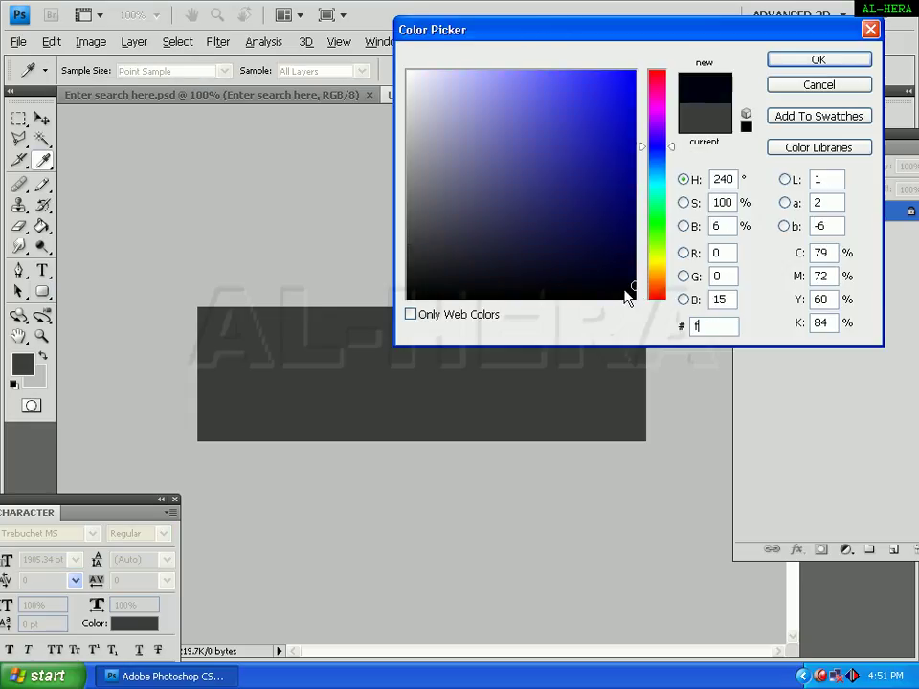
type("0f0f0")
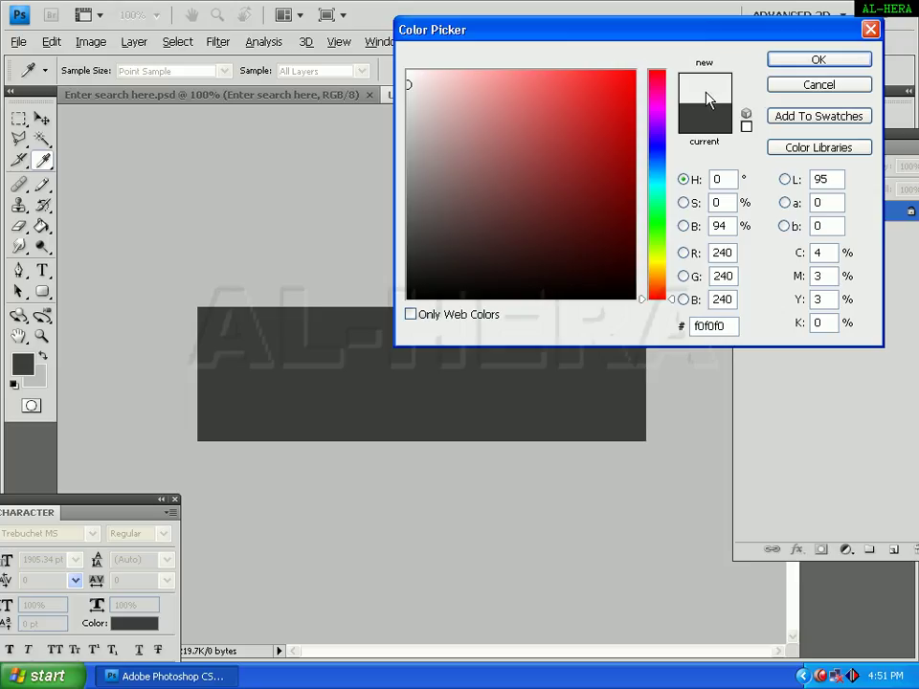
left_click(818, 60)
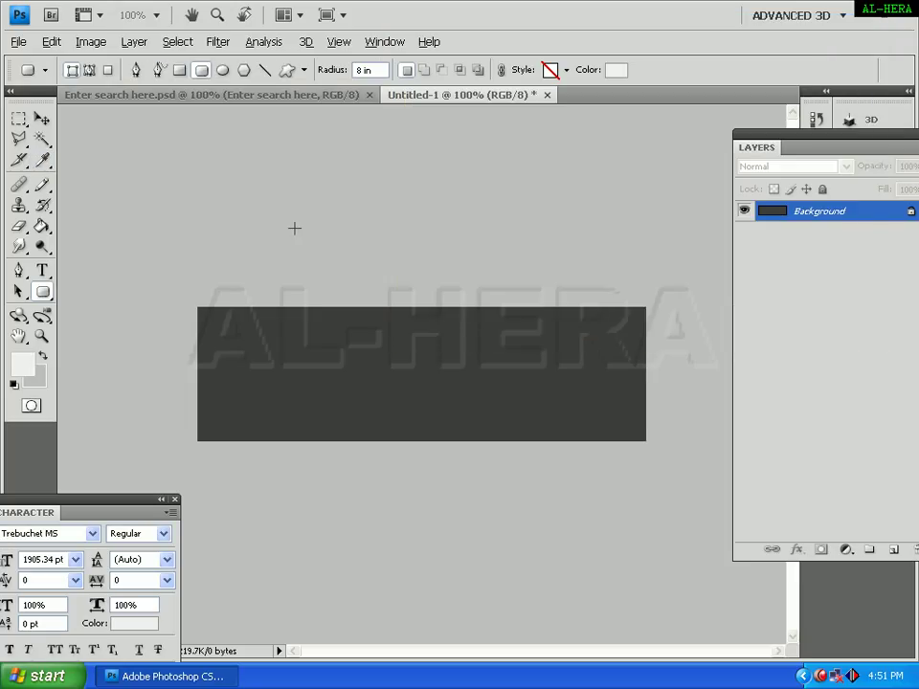
Draw a wide rounded bar across the upper middle of the dark canvas and rasterize its shape layer
left_click_drag(220, 336, 626, 391)
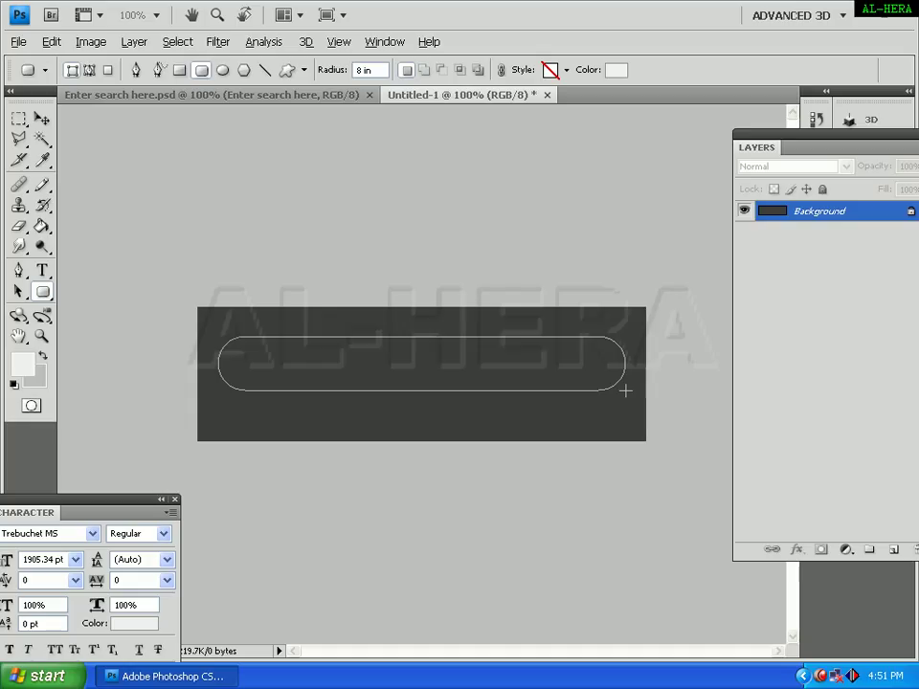
left_click_drag(625, 390, 630, 387)
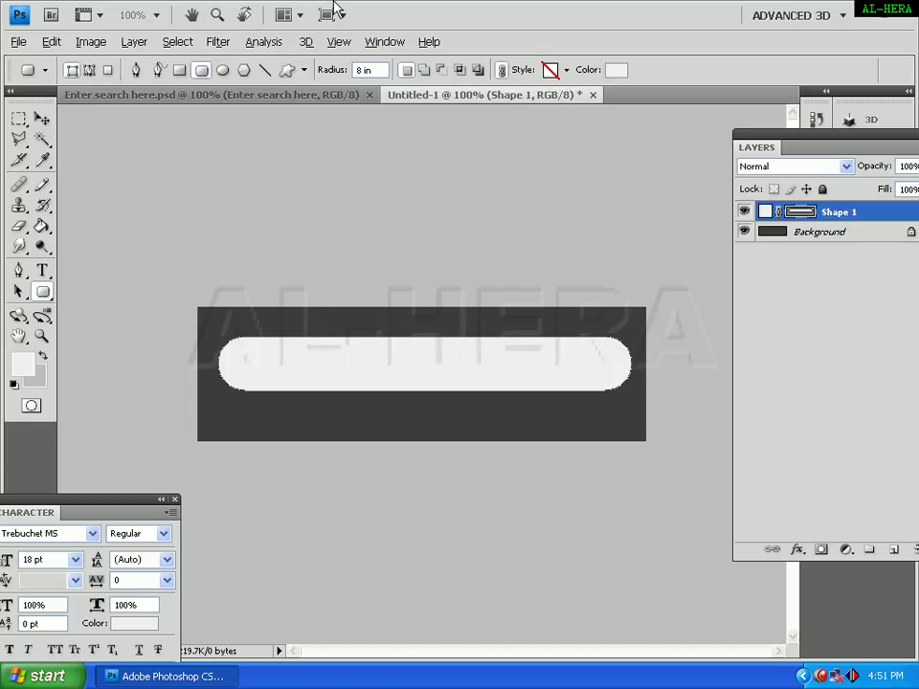
right_click(848, 216)
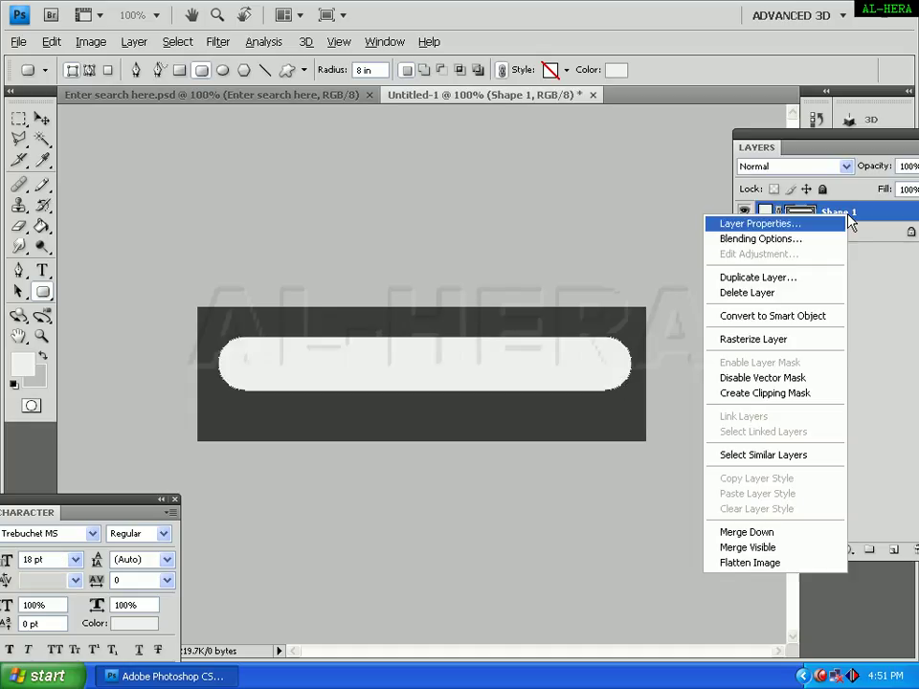
left_click(729, 341)
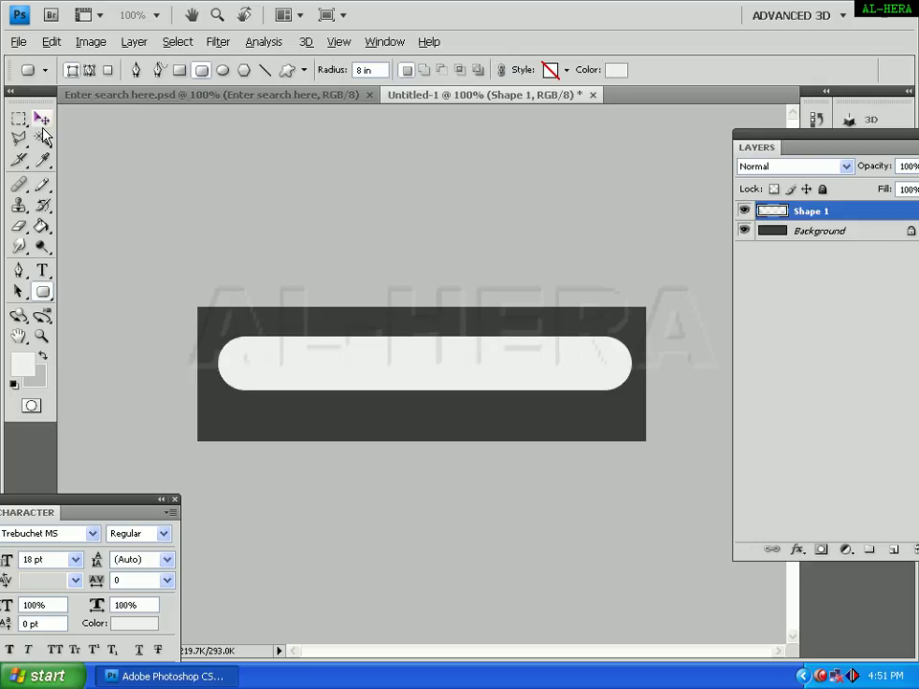
Nudge the light bar slightly downward and check the search icon in the Enter search here.psd reference
left_click(42, 125)
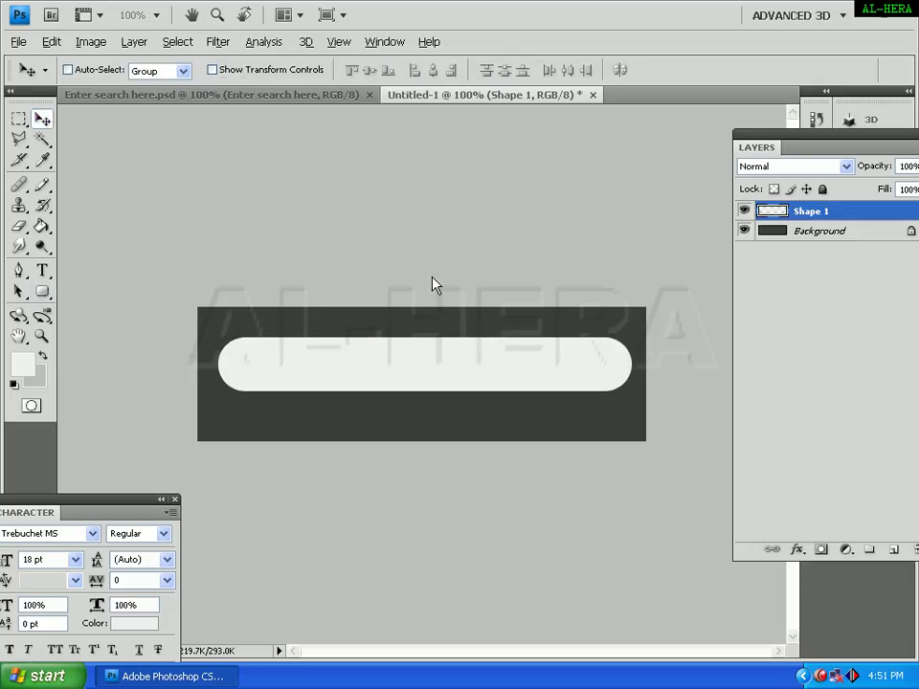
left_click(306, 95)
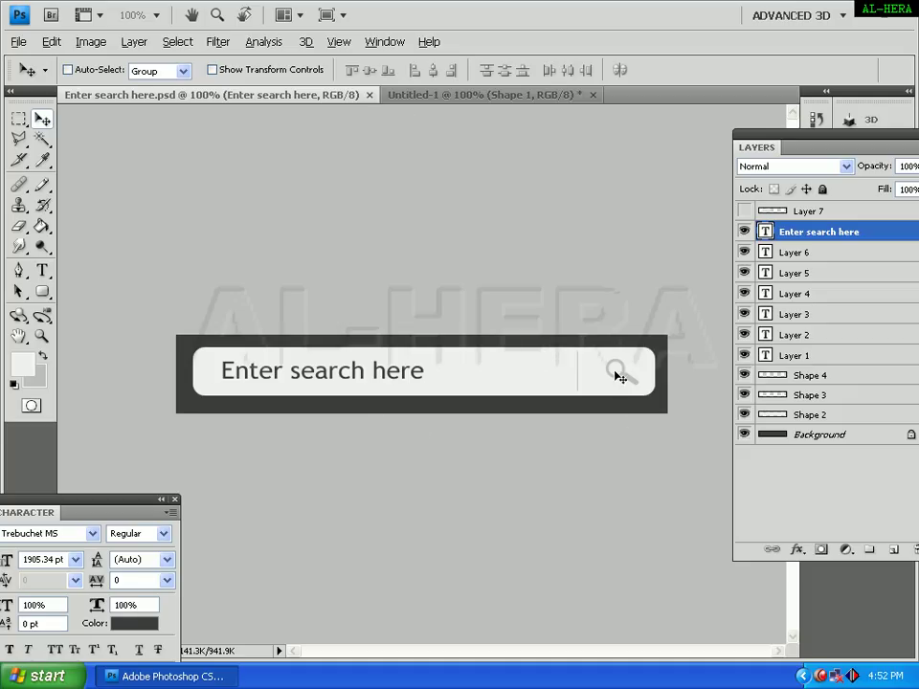
left_click(532, 97)
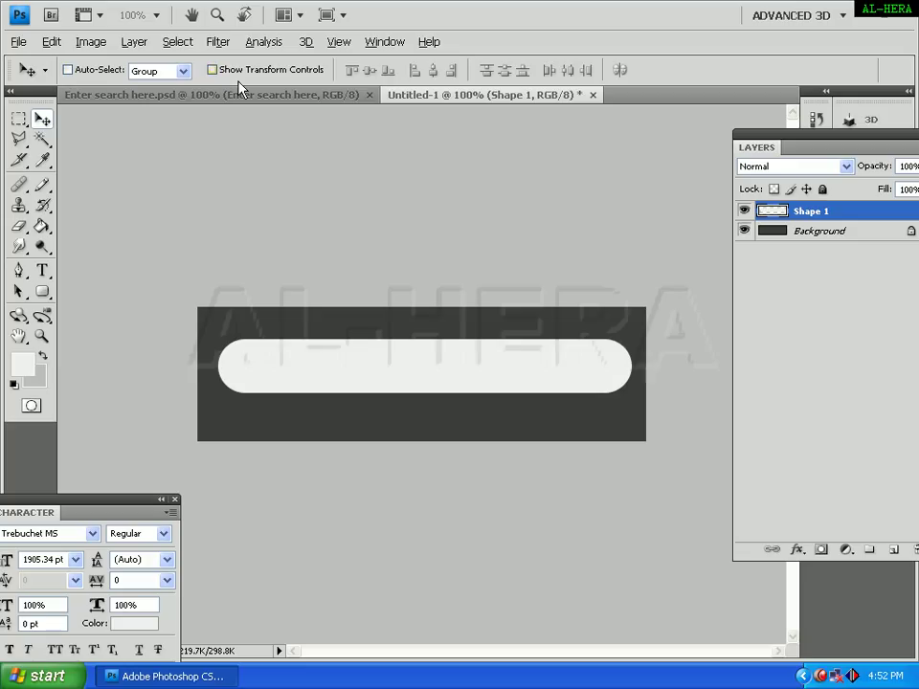
Choose the Custom Shape tool with the plain magnifying glass shape in the new document
left_click(46, 296)
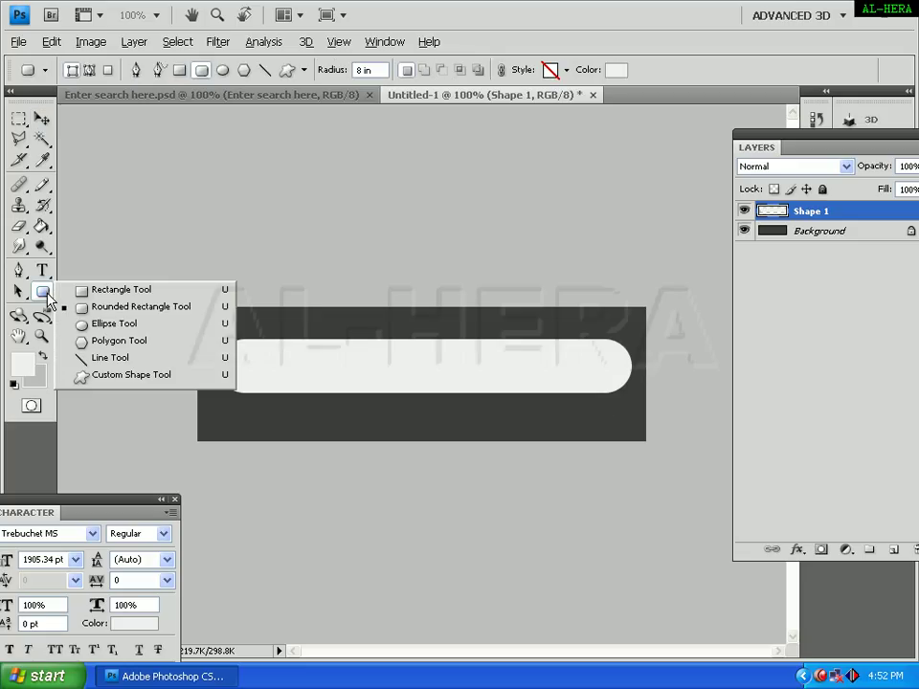
left_click(120, 374)
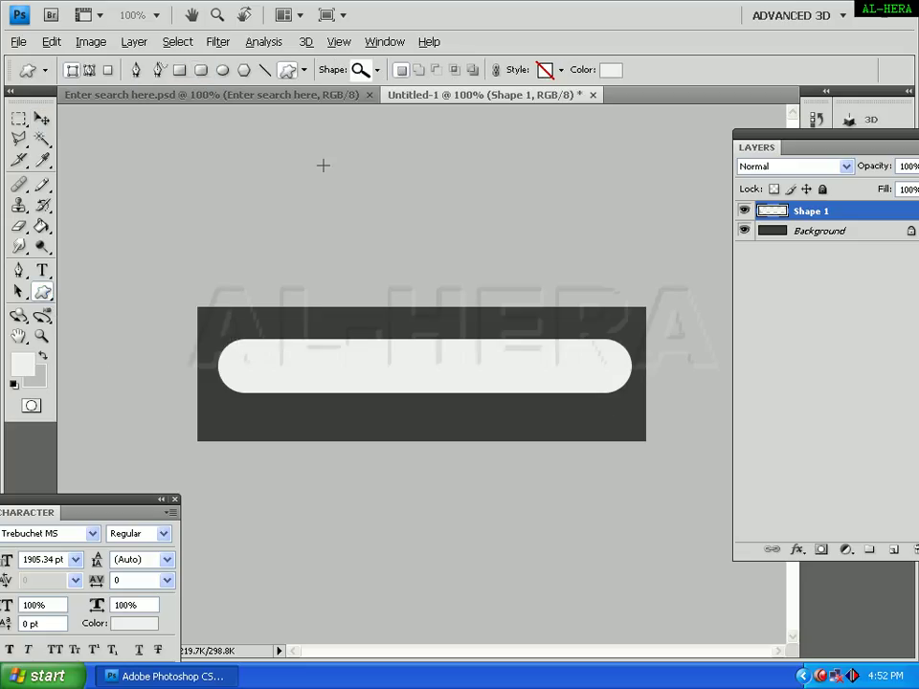
left_click(377, 69)
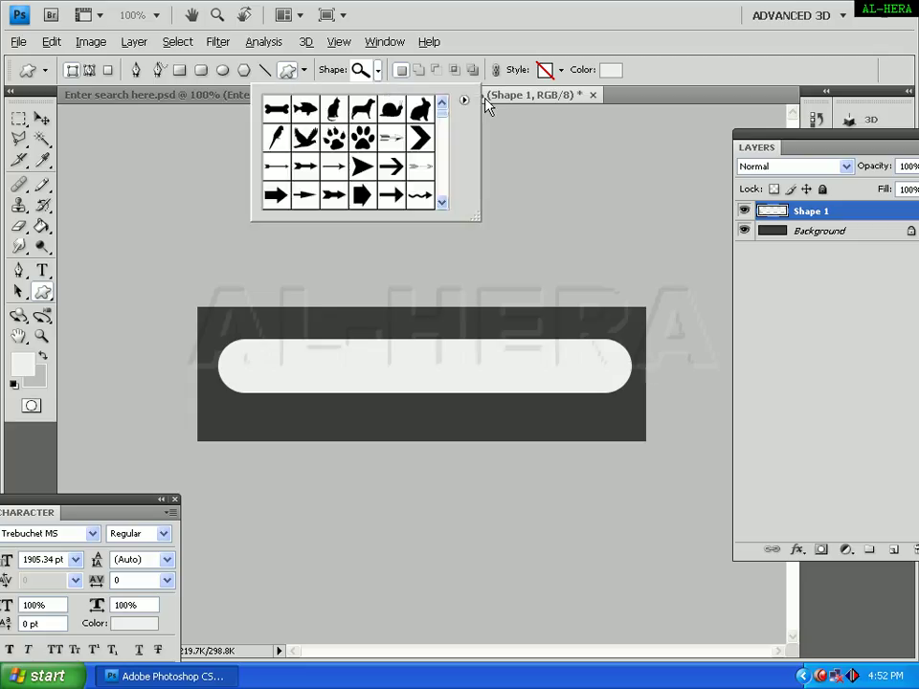
left_click_drag(441, 111, 442, 199)
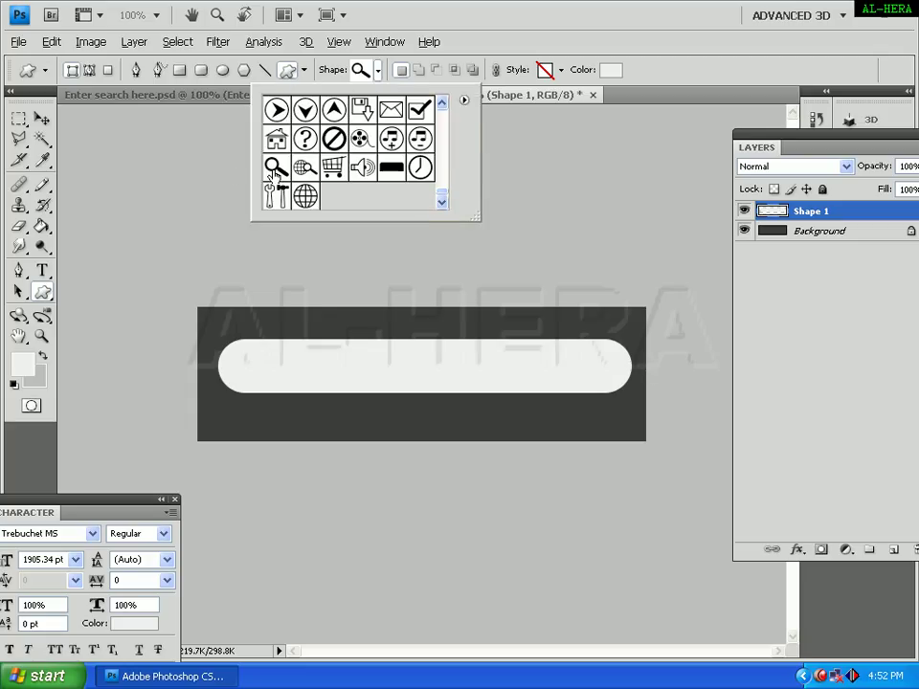
Set the shape colour to grey c1c1c1 and draw a small magnifying glass near the right end of the bar
left_click(605, 71)
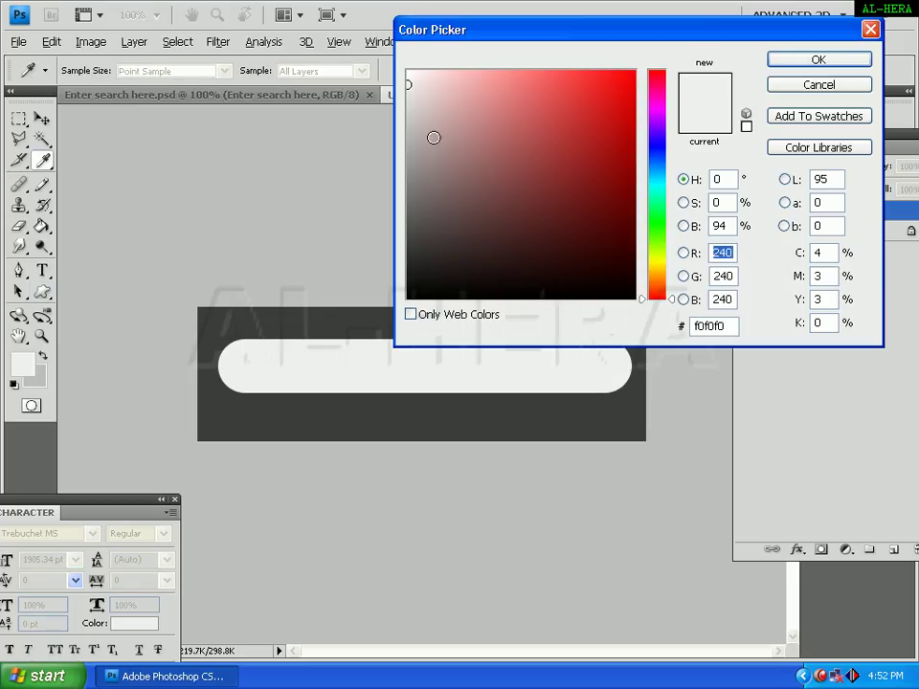
left_click_drag(316, 105, 403, 127)
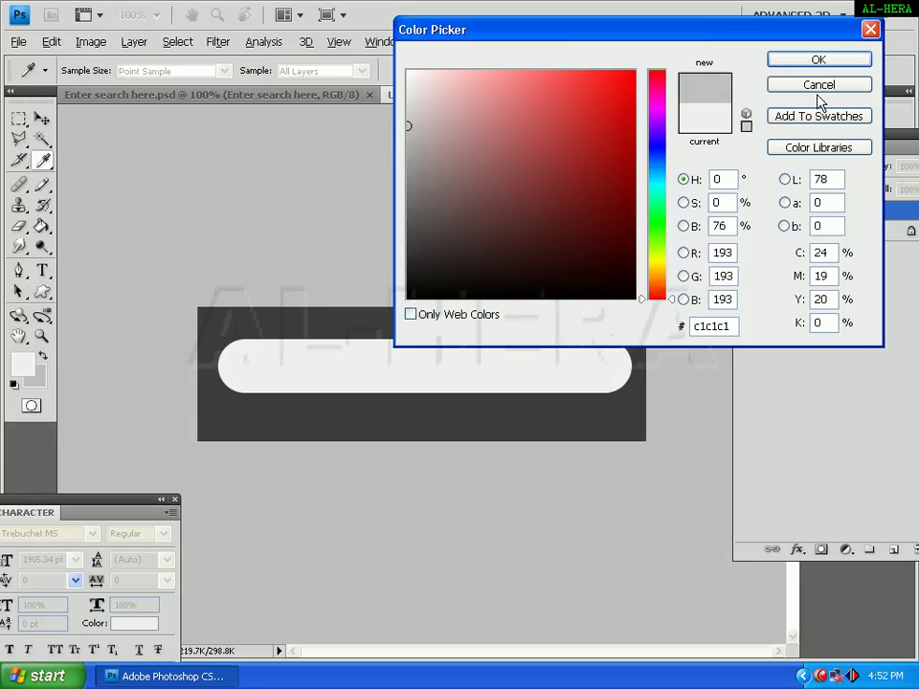
double_click(729, 327)
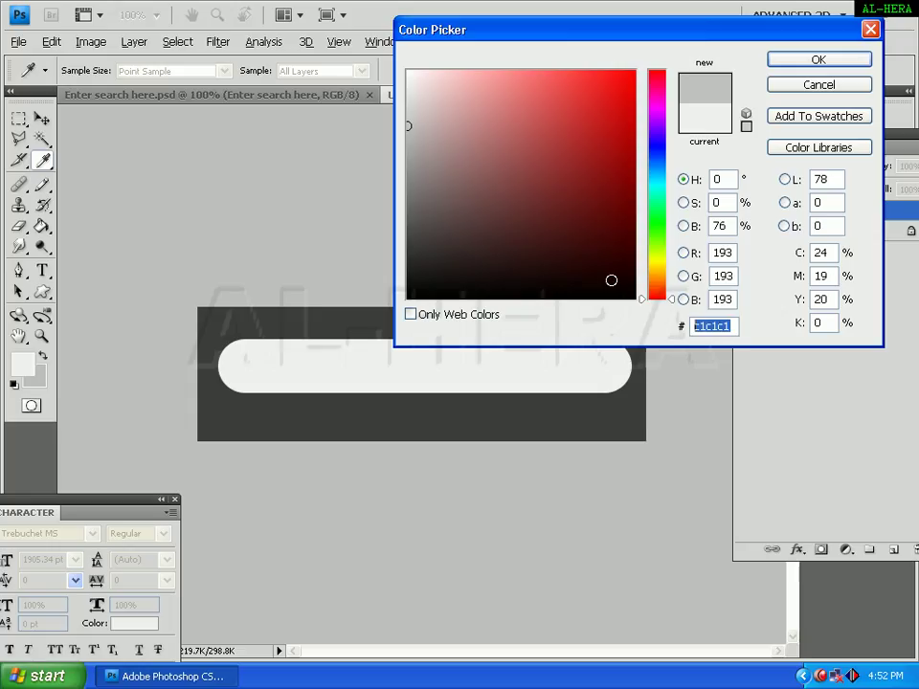
left_click(819, 60)
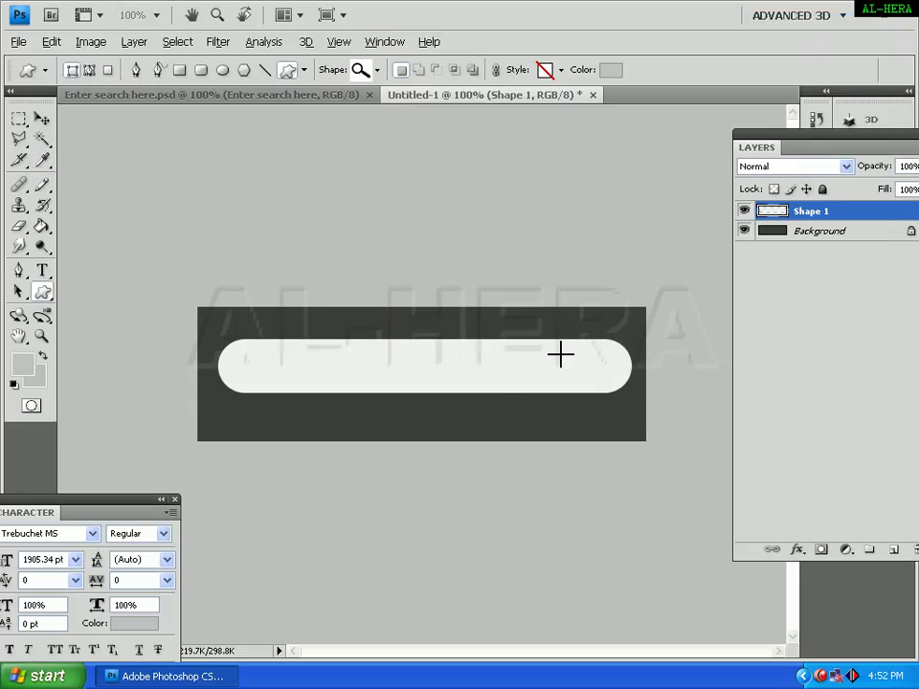
left_click_drag(548, 349, 587, 384)
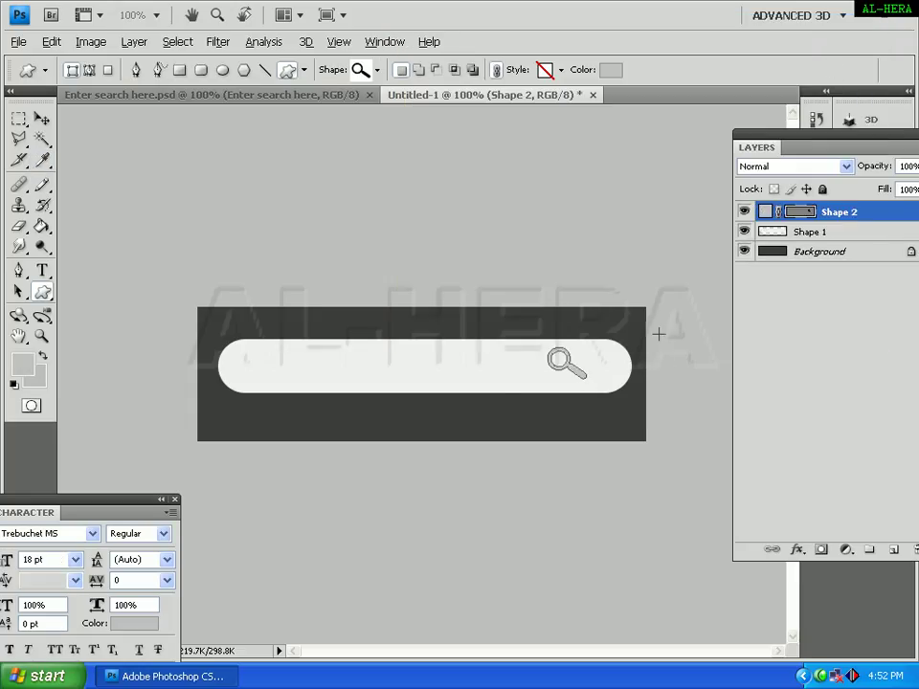
Rasterize the magnifying glass shape layer and move the icon slightly right, closer to the bar's rounded end
right_click(761, 213)
left_click(761, 338)
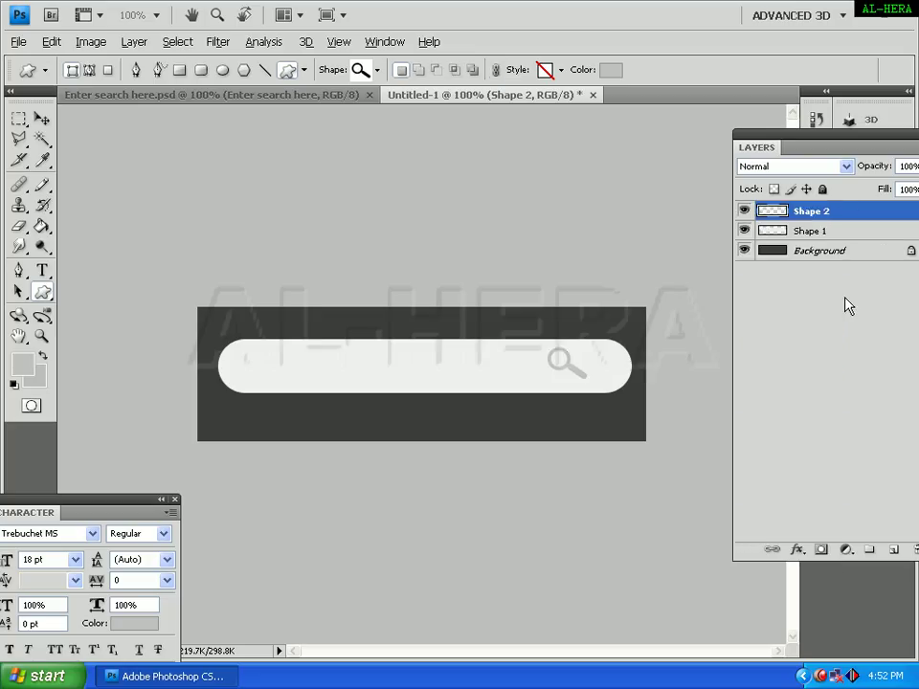
left_click(42, 118)
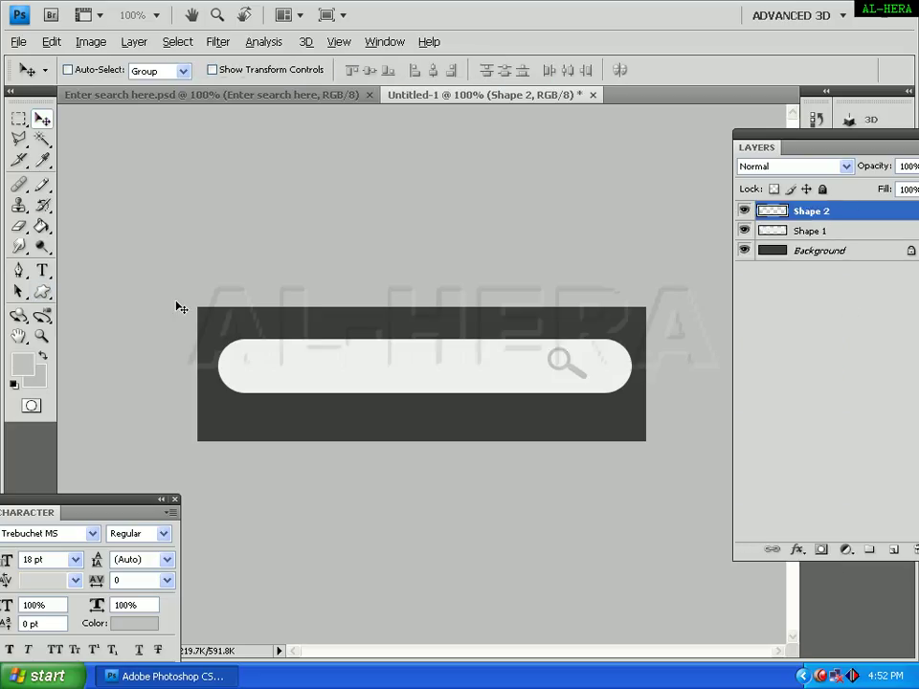
left_click_drag(571, 375, 586, 379)
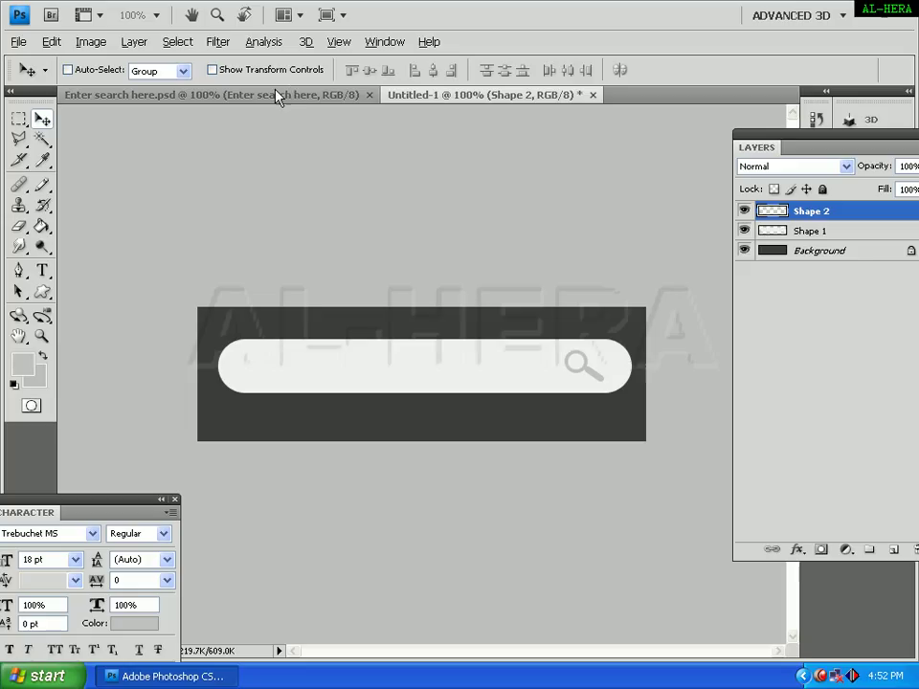
Following the divider in Enter search here.psd, draw a 1 px vertical line in dfdfdf left of the magnifying glass and rasterize its layer
left_click(303, 96)
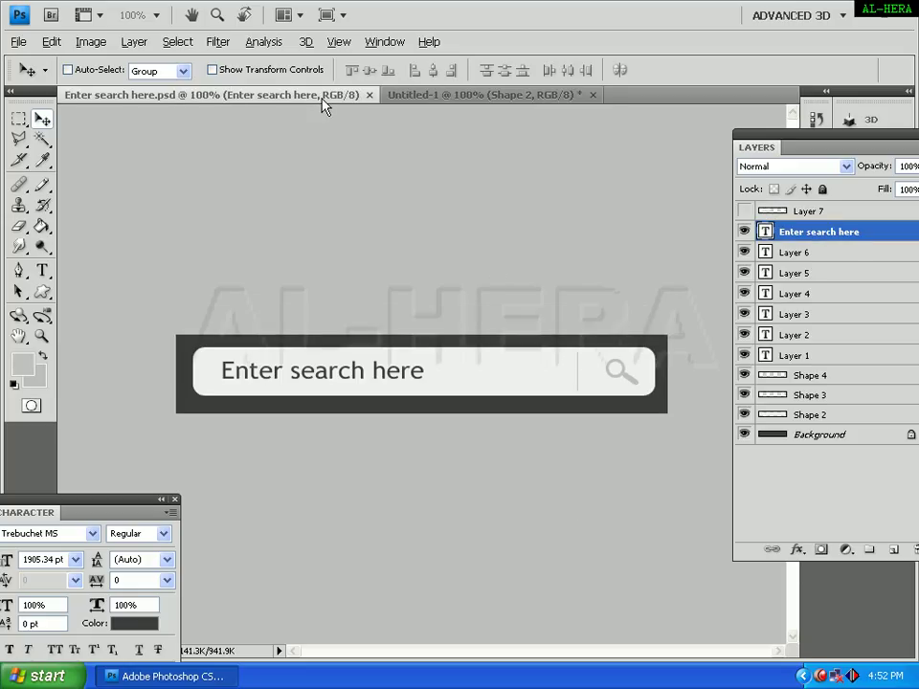
left_click(477, 98)
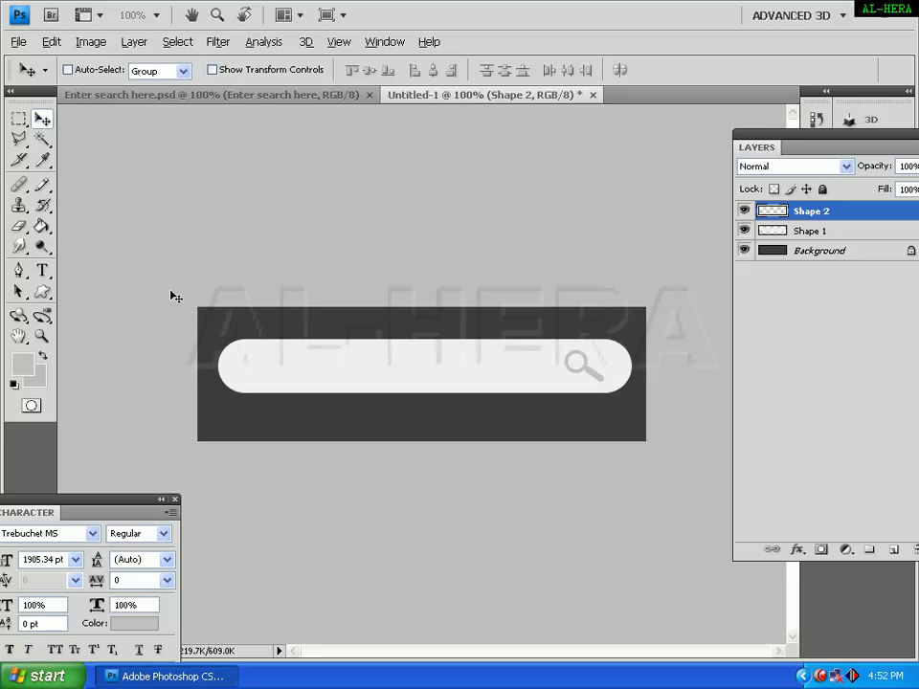
left_click(43, 290)
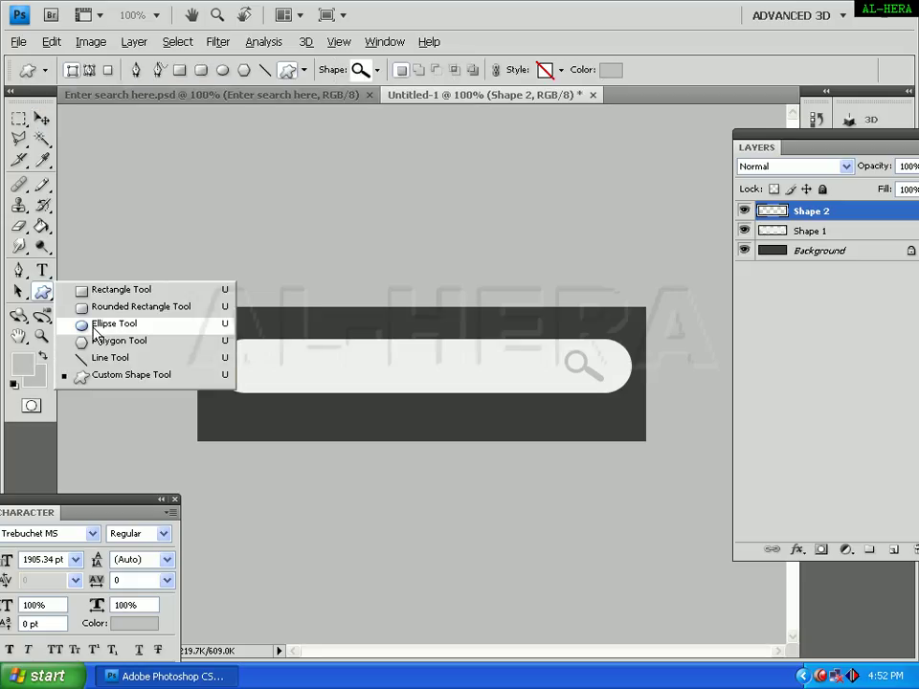
left_click(100, 357)
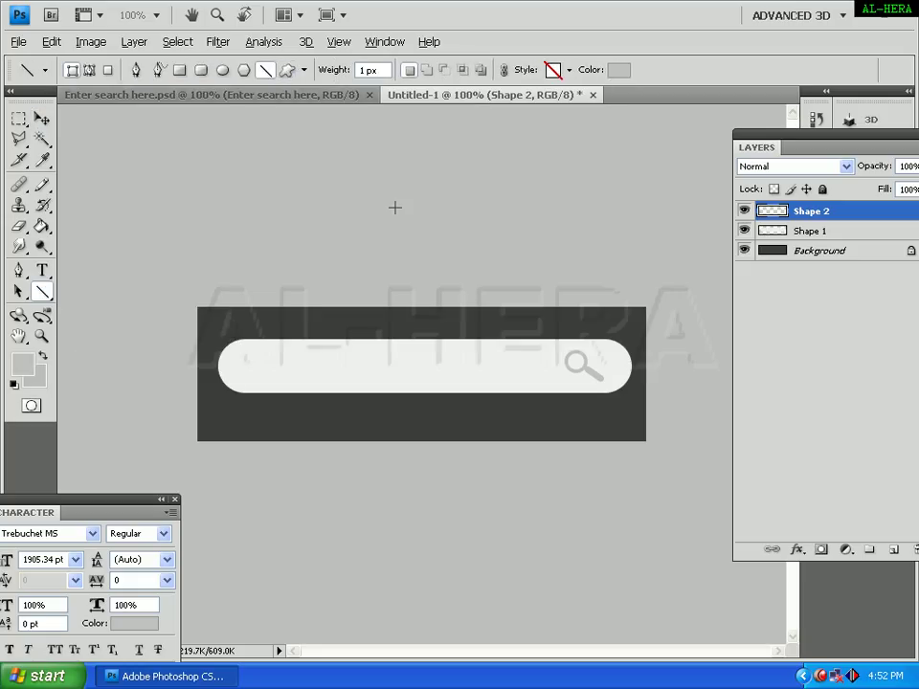
left_click(617, 70)
left_click_drag(415, 107, 396, 99)
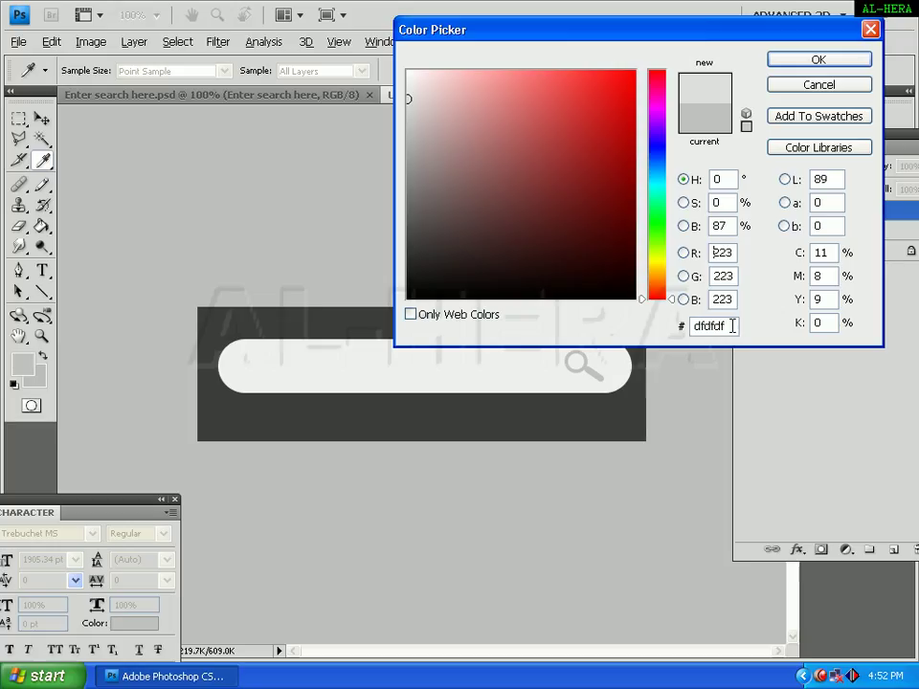
left_click(860, 60)
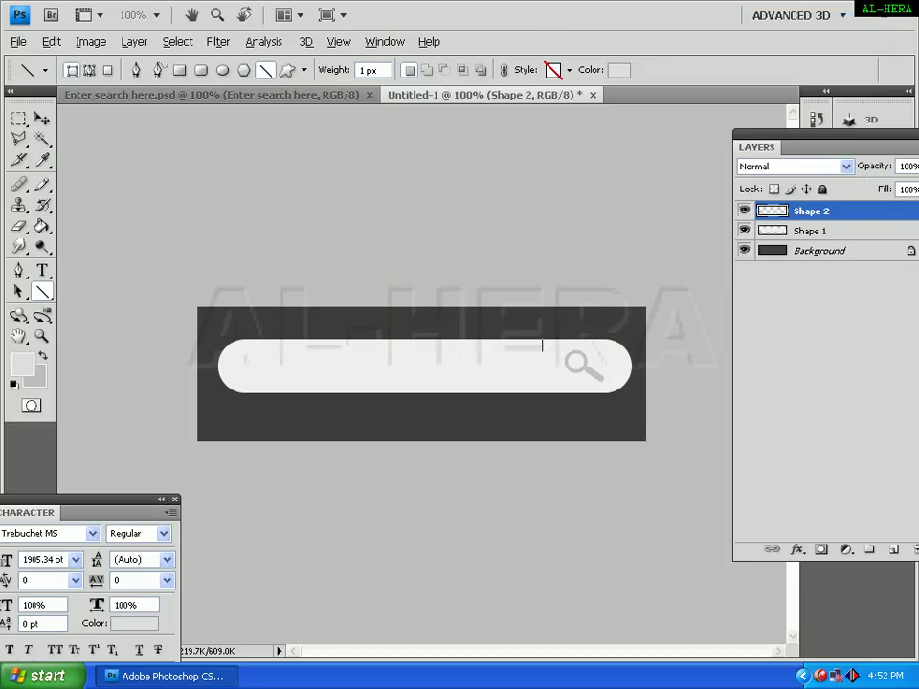
left_click_drag(541, 345, 544, 383)
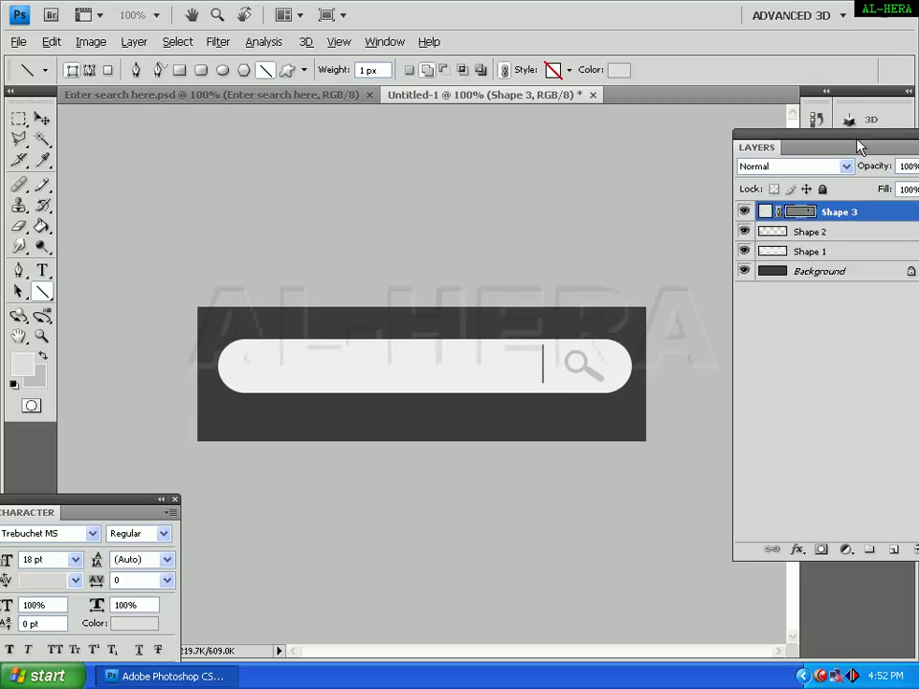
right_click(834, 211)
left_click(761, 337)
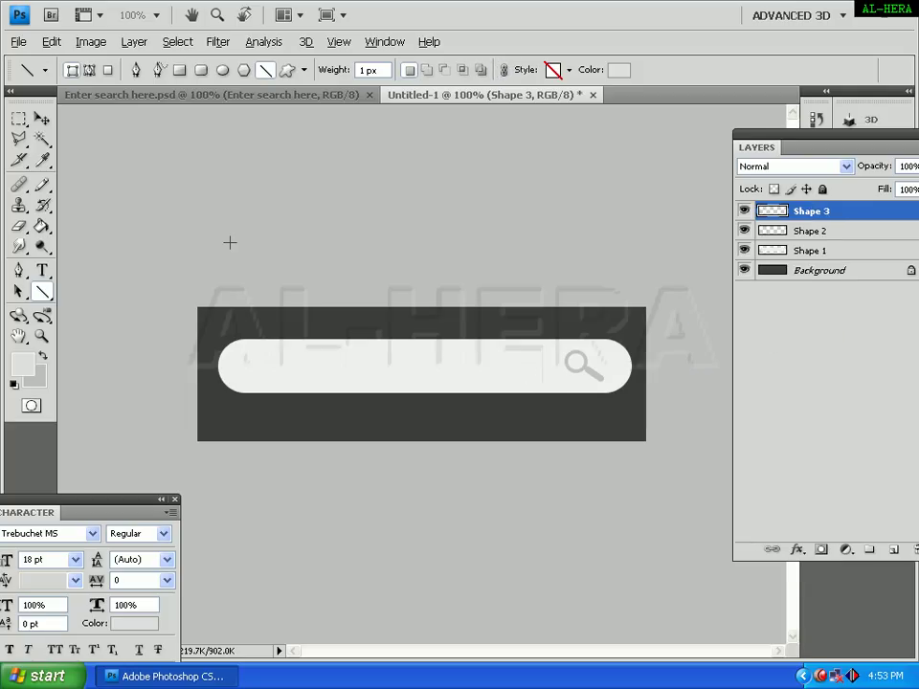
left_click(42, 117)
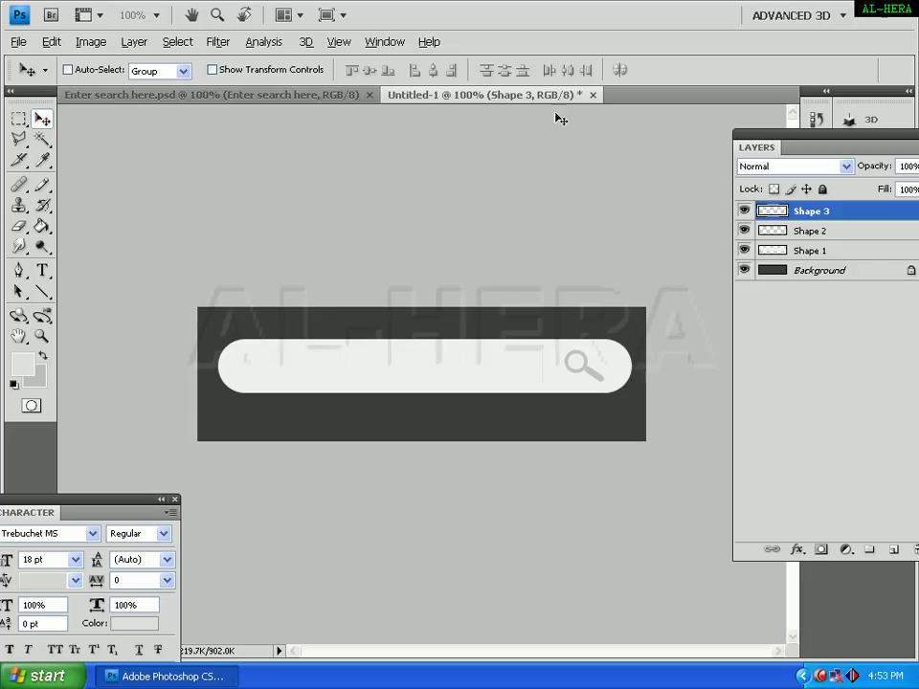
Copy the text "Enter search here" from its type layer in Enter search here.psd and return to the new document
left_click(288, 98)
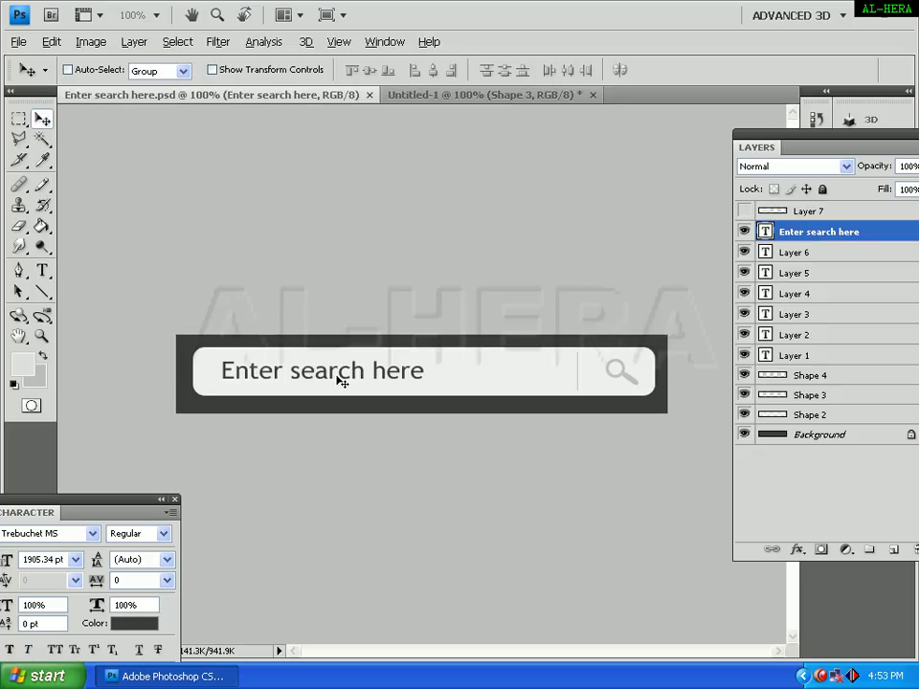
right_click(346, 374)
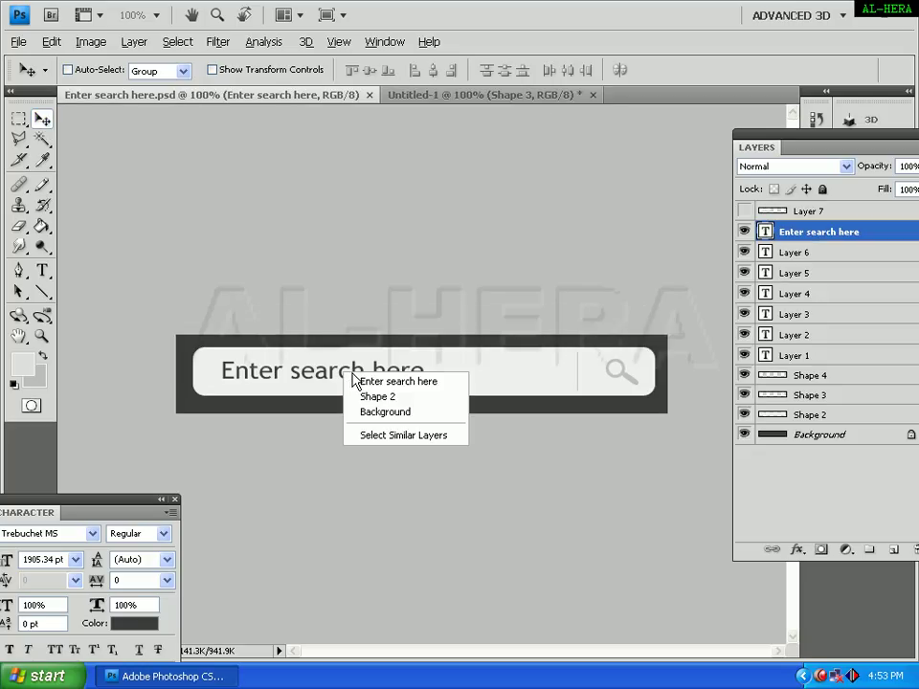
left_click(400, 381)
double_click(766, 232)
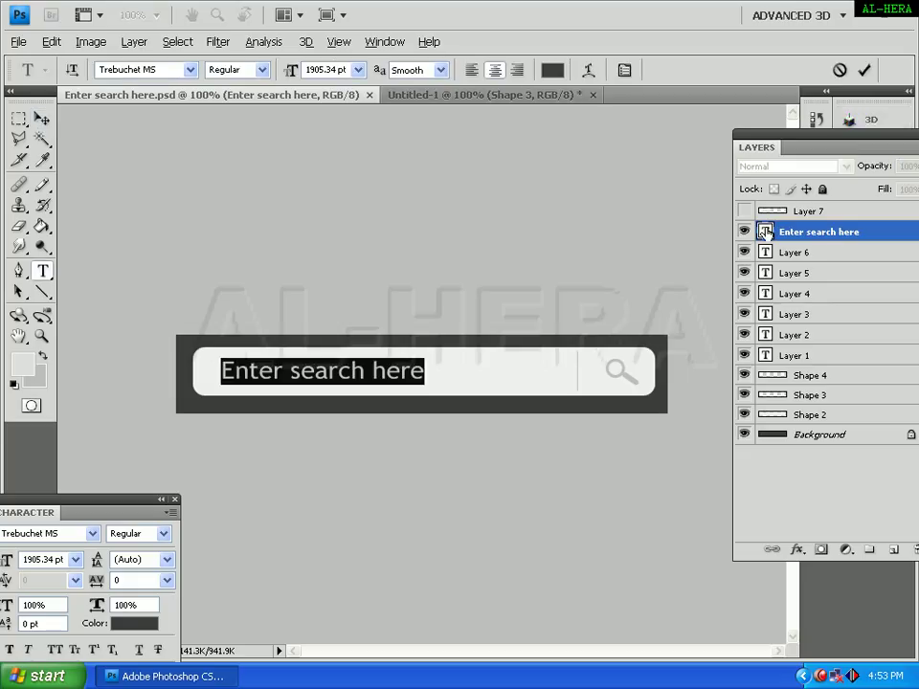
left_click(522, 97)
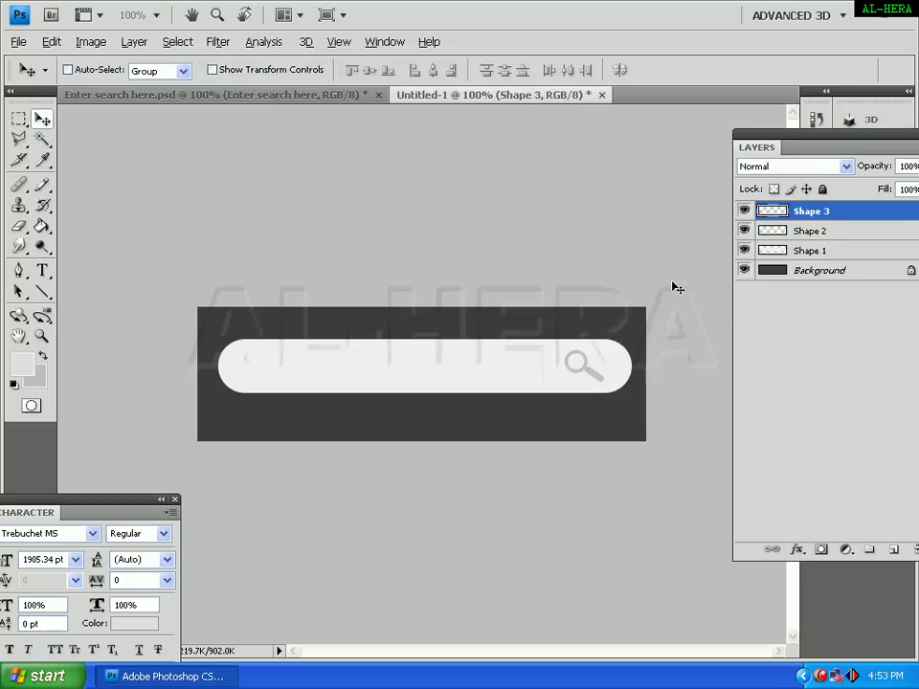
Activate the Type tool and set its text colour to grey a4a4a4
left_click(42, 271)
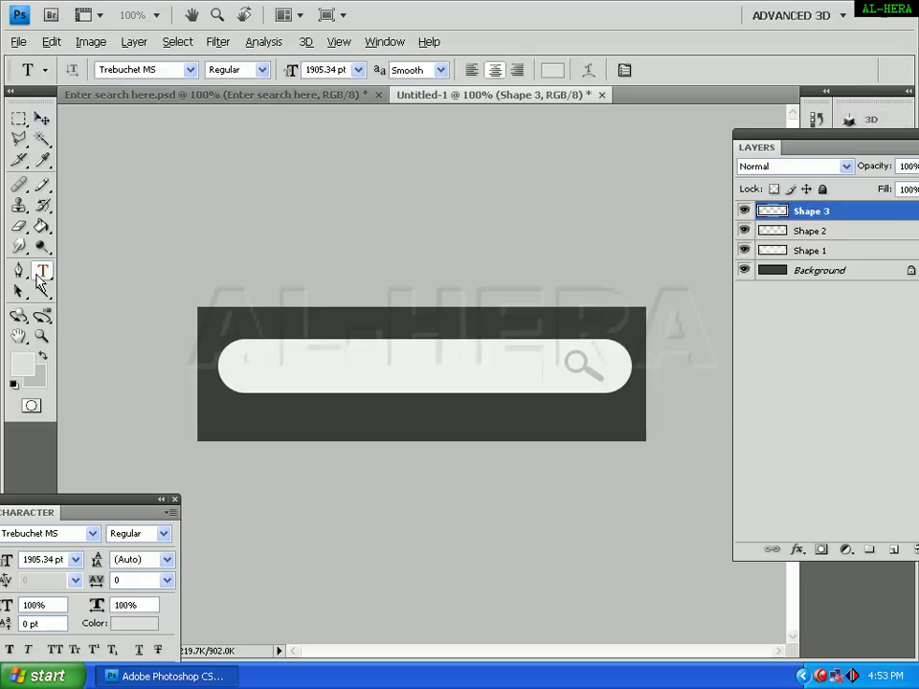
left_click(553, 70)
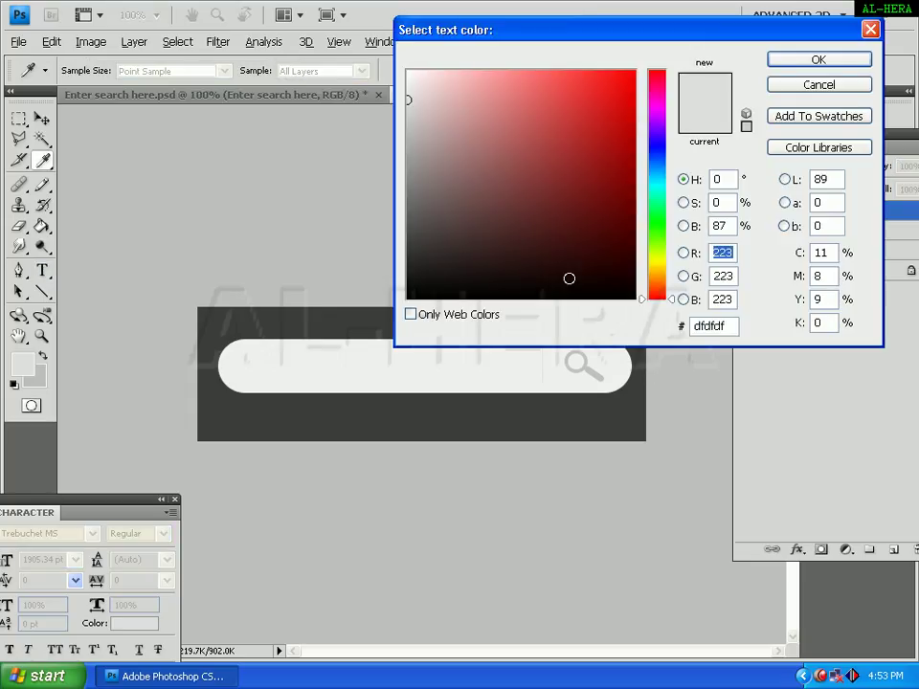
left_click_drag(412, 142, 406, 151)
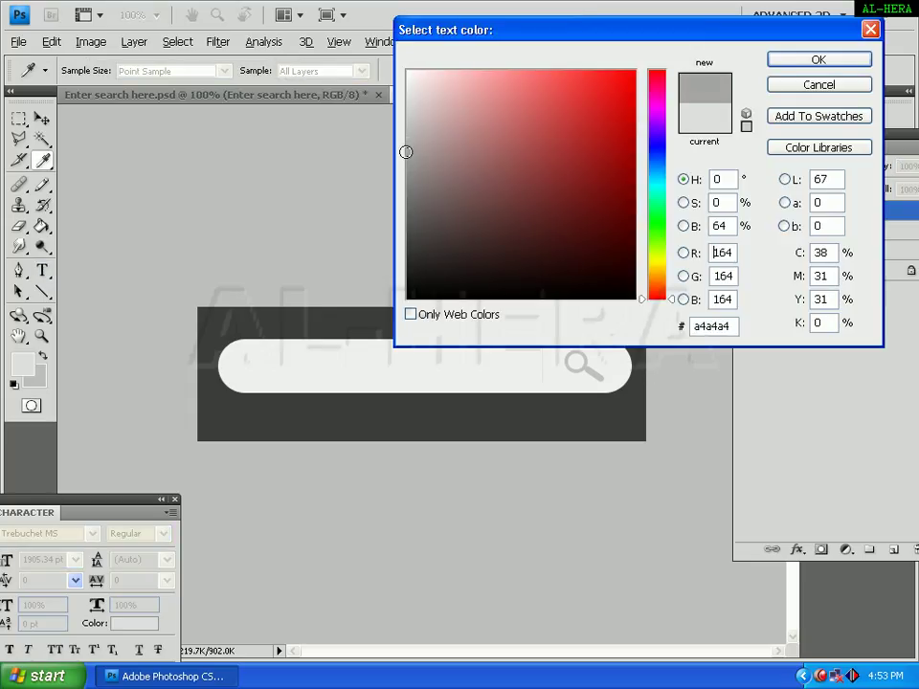
key("Return")
Paste the copied text "Enter search here" into the light bar and enlarge it across the bar's left half
left_click(269, 362)
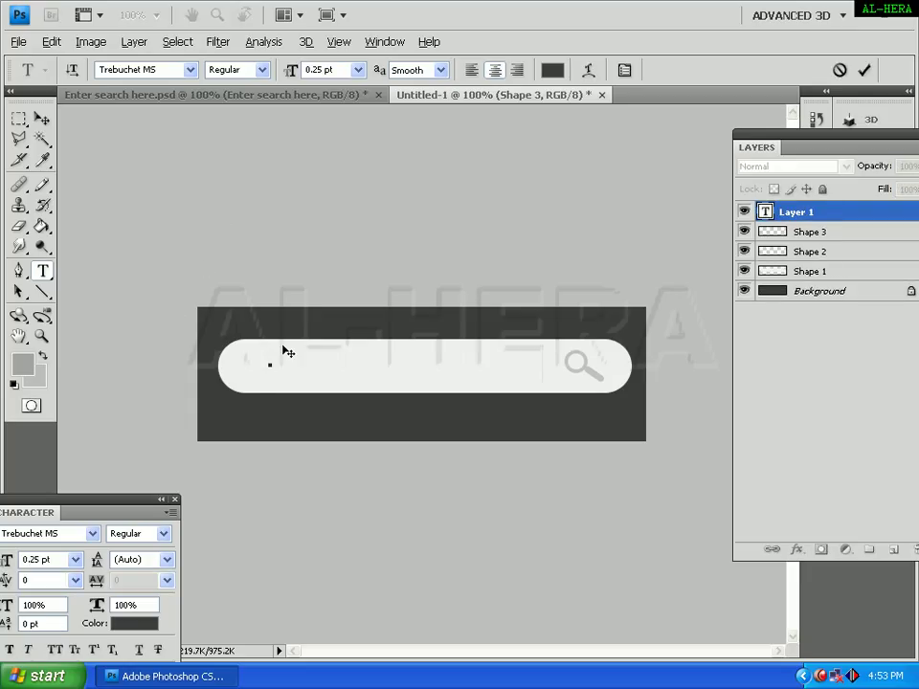
left_click(42, 118)
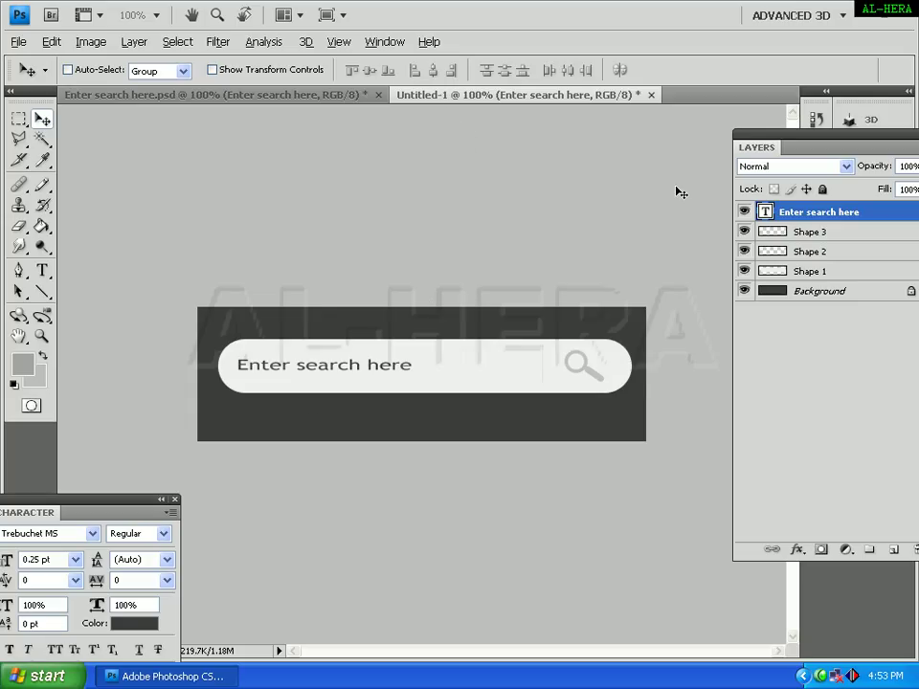
Examine the search bar with its text, divider and icon at several zoom levels
key("ctrl+plus")
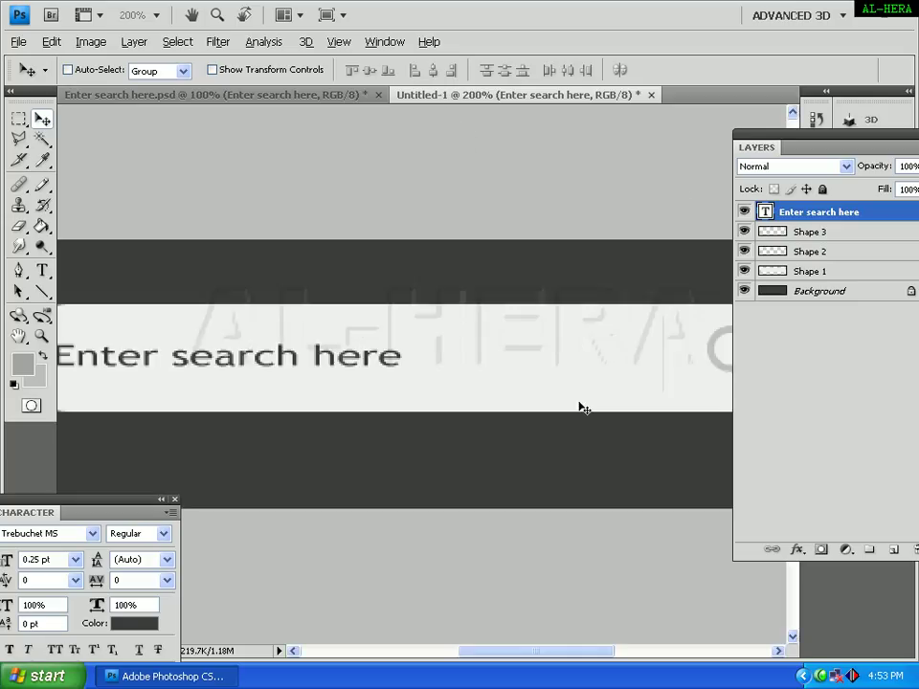
key("ctrl+minus")
key("ctrl+minus")
key("ctrl+plus")
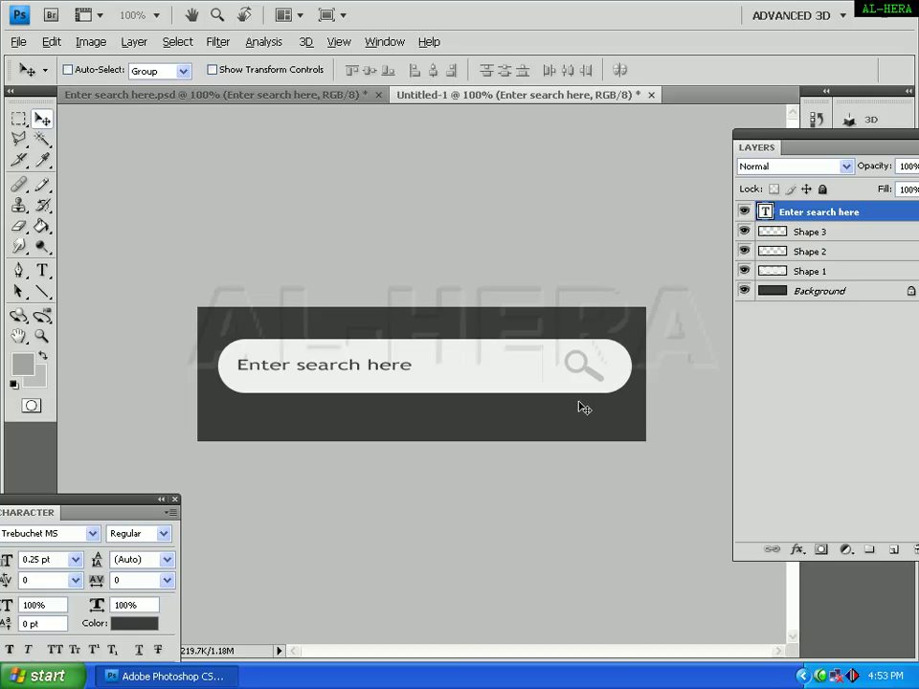
key("ctrl+minus")
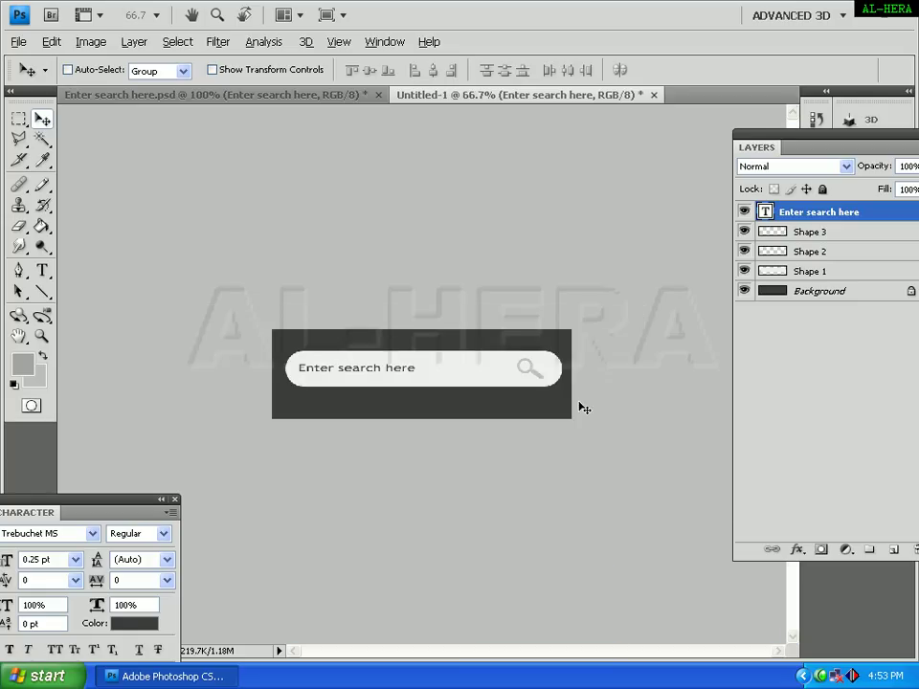
key("ctrl+plus")
key("ctrl+plus")
key("ctrl+minus")
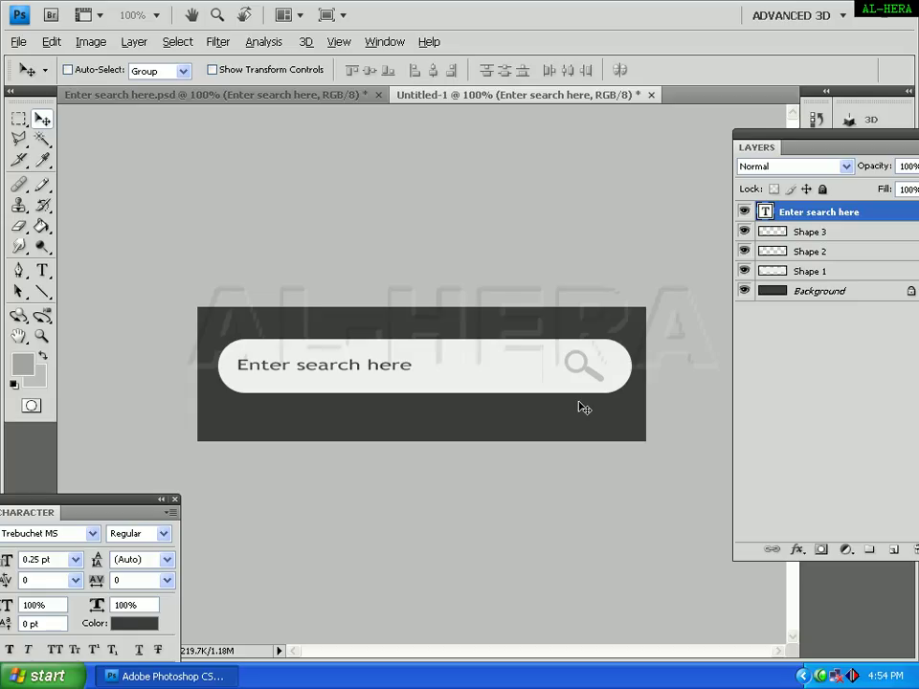